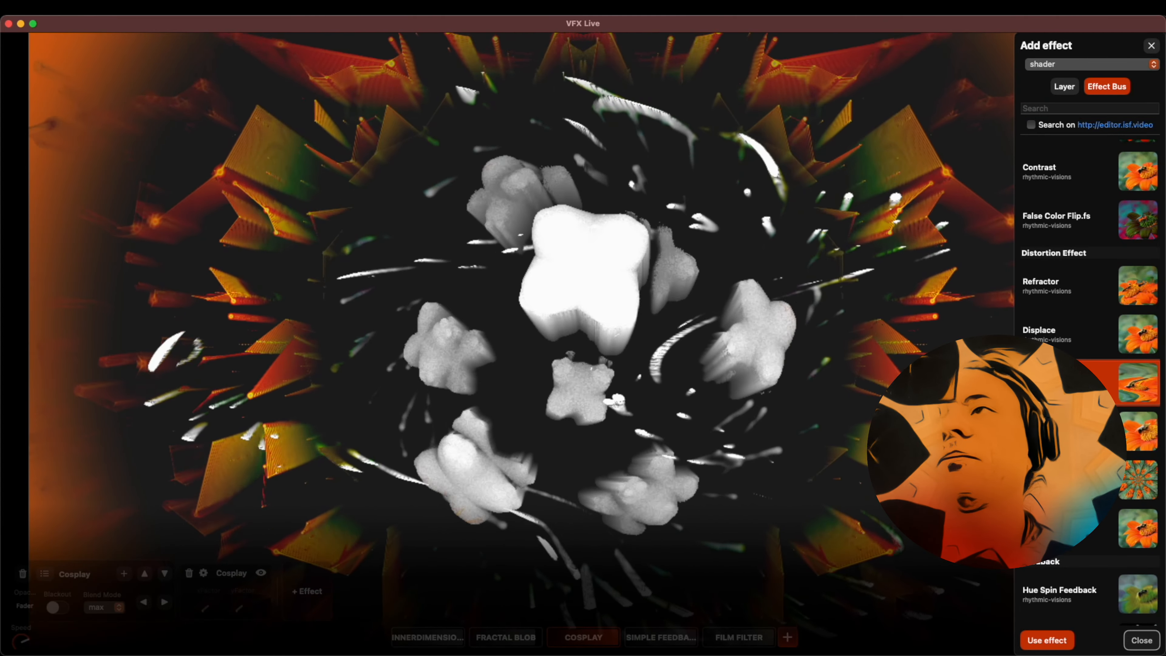
Browse the shader effects on the effect bus and add Kaleidoscope to the Cosplay layer
scroll(1090, 381, "down", 18)
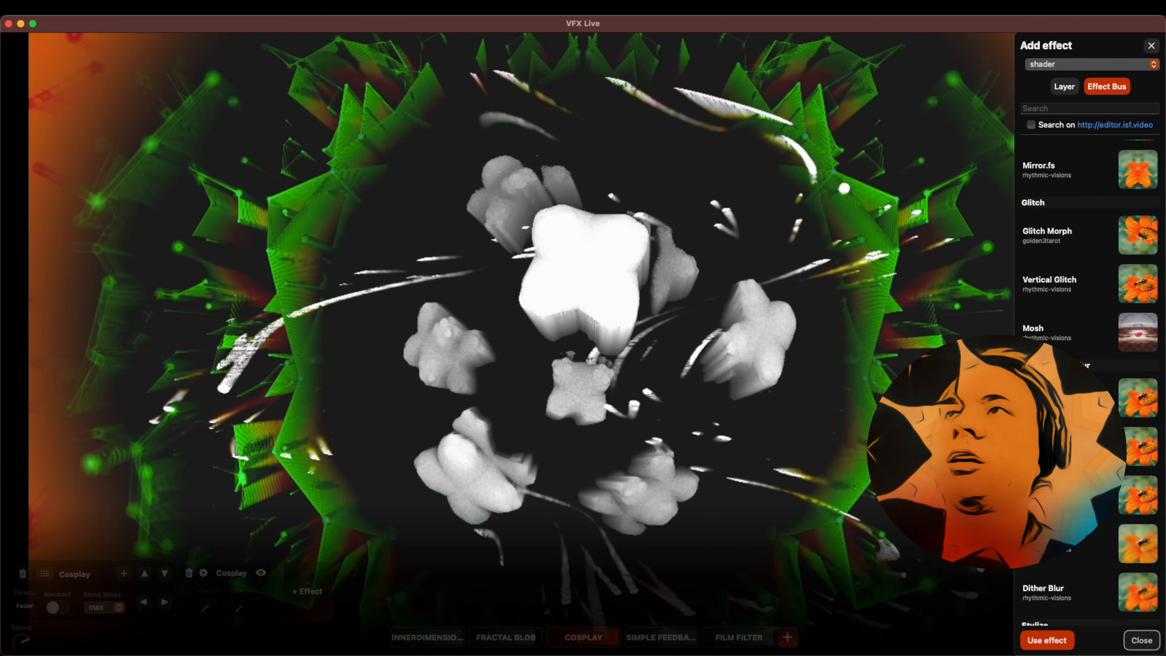
scroll(1051, 622, "down", 12)
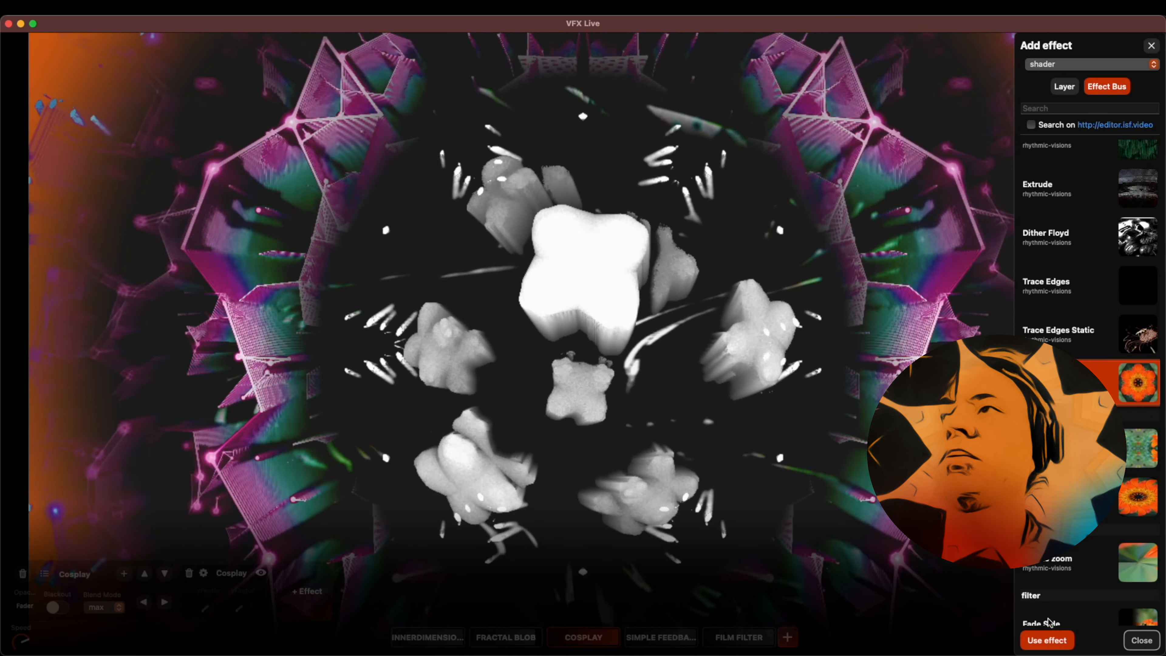
left_click(1047, 640)
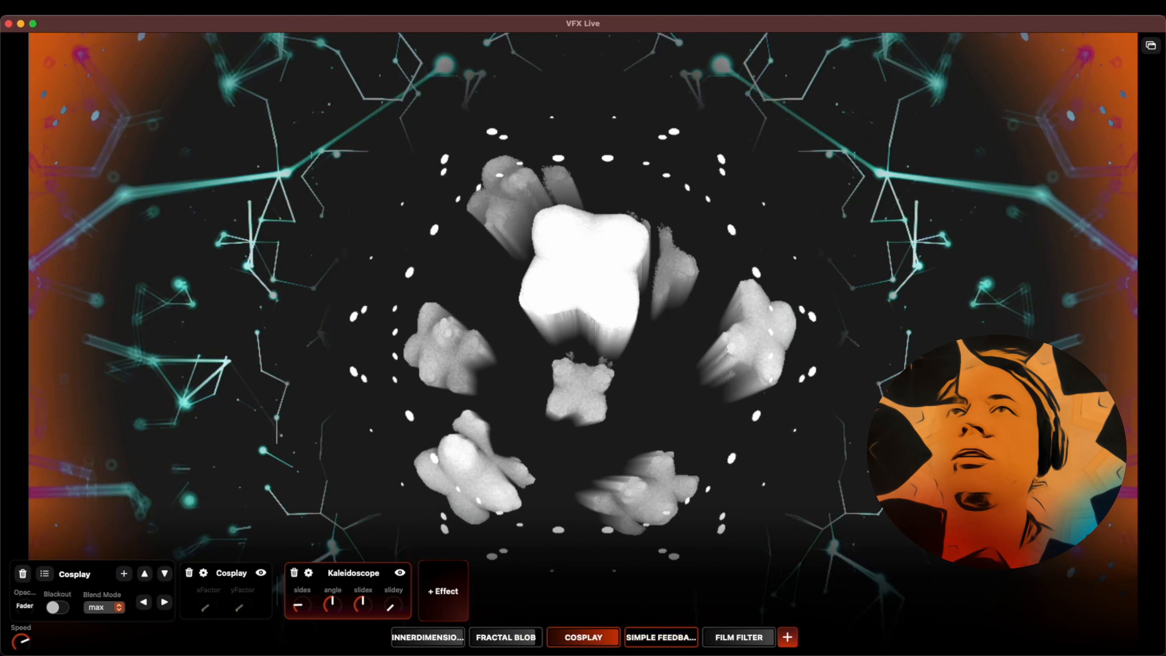
Black out every layer except Cosplay and raise the Kaleidoscope's sides to the maximum
left_click(648, 638)
left_click(733, 639)
left_click(583, 637)
left_click(507, 636)
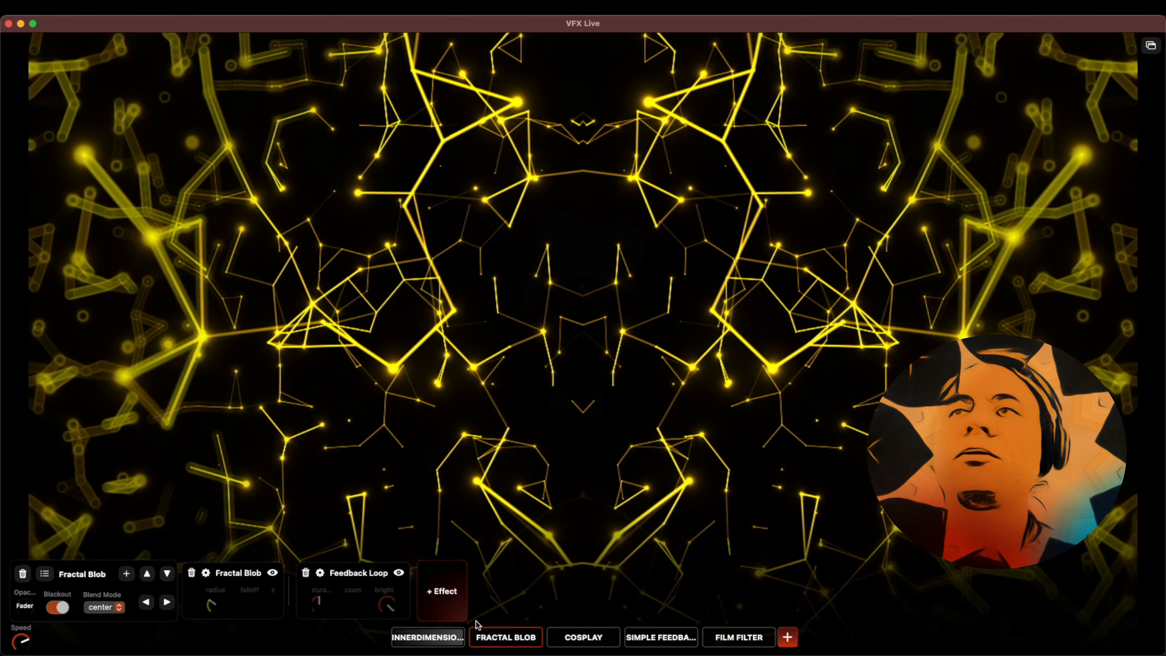
left_click(427, 637)
left_click(584, 639)
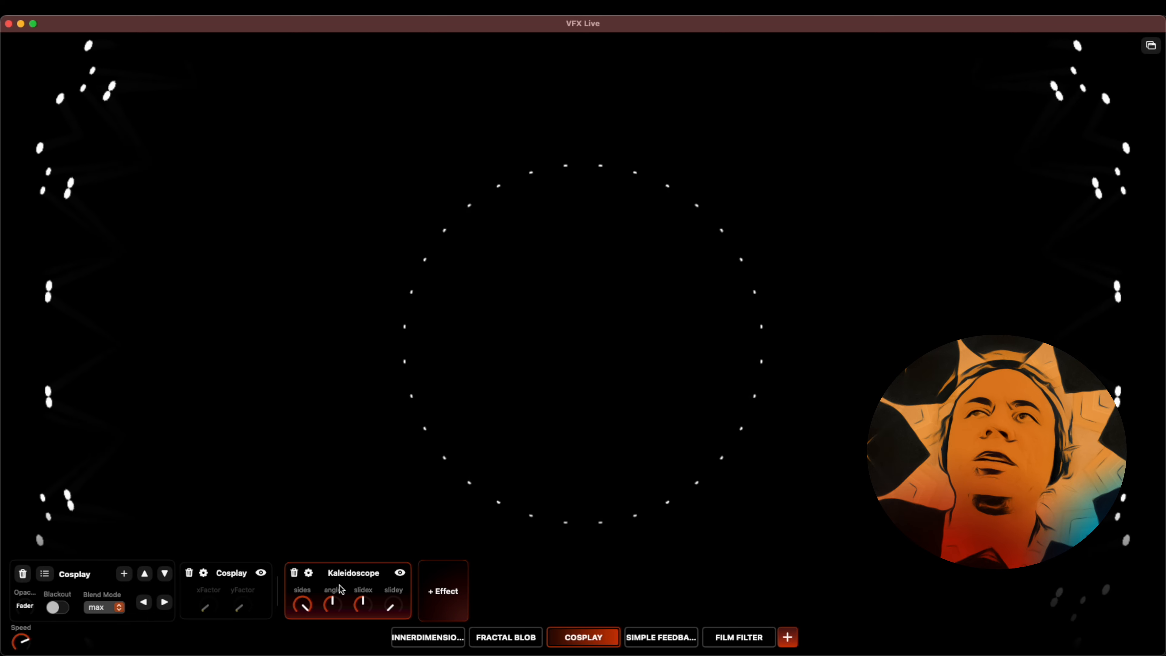
Swap the layer's visual between Cosplay and Fractal Dots, settling on Fractal Dots
left_click(163, 575)
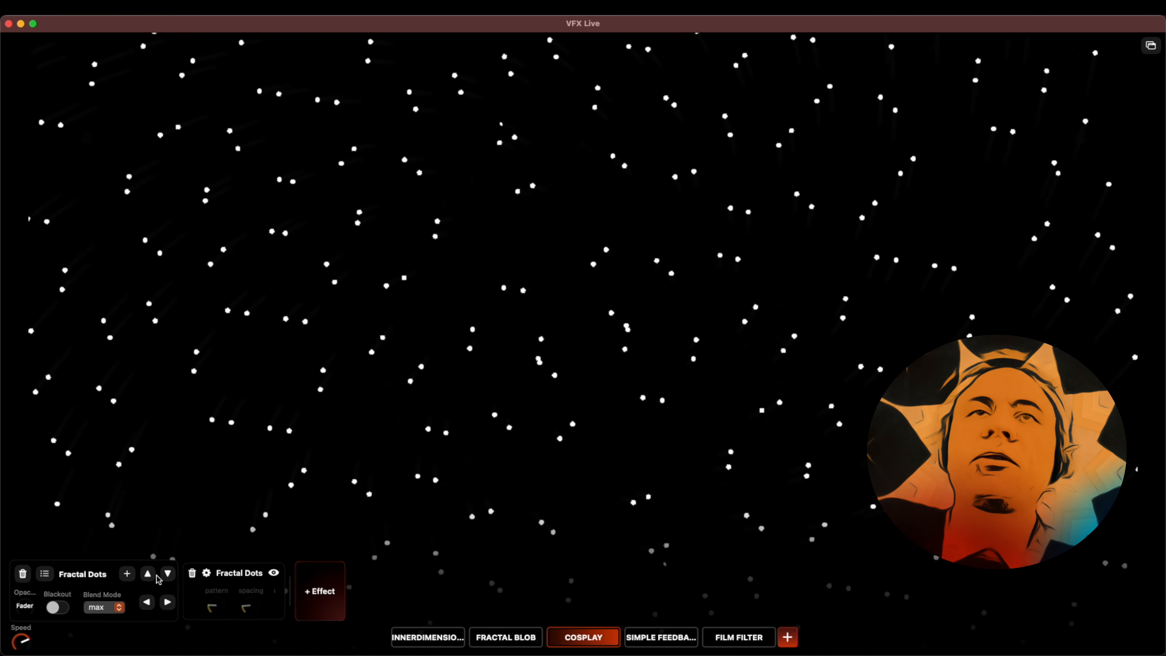
left_click(146, 575)
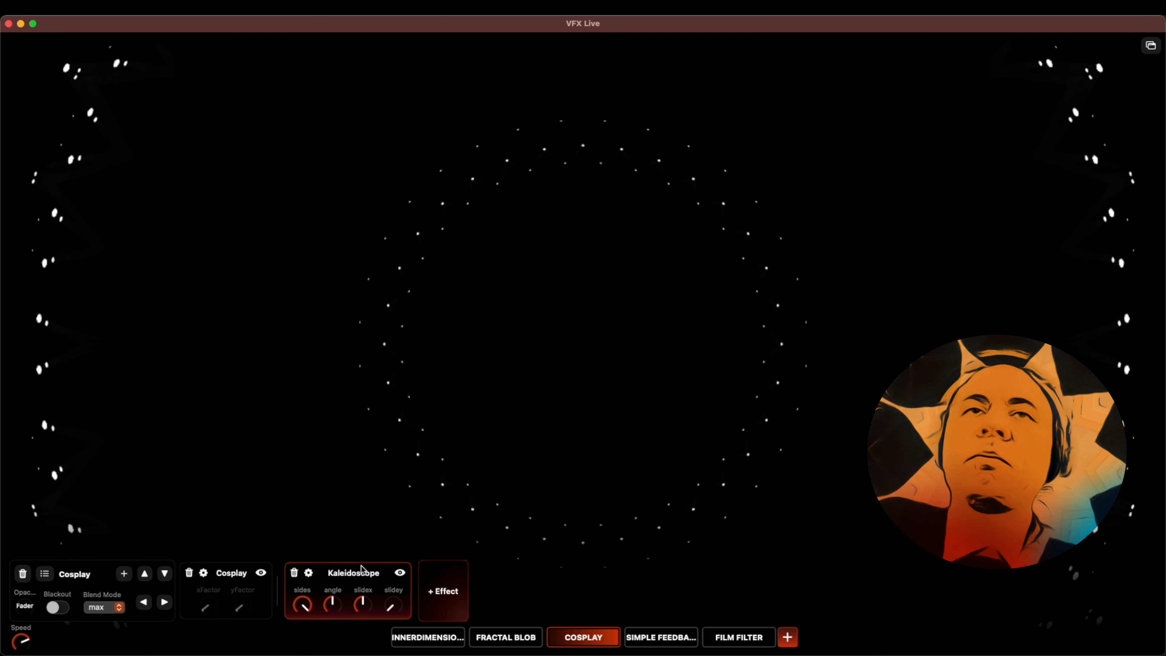
left_click(146, 575)
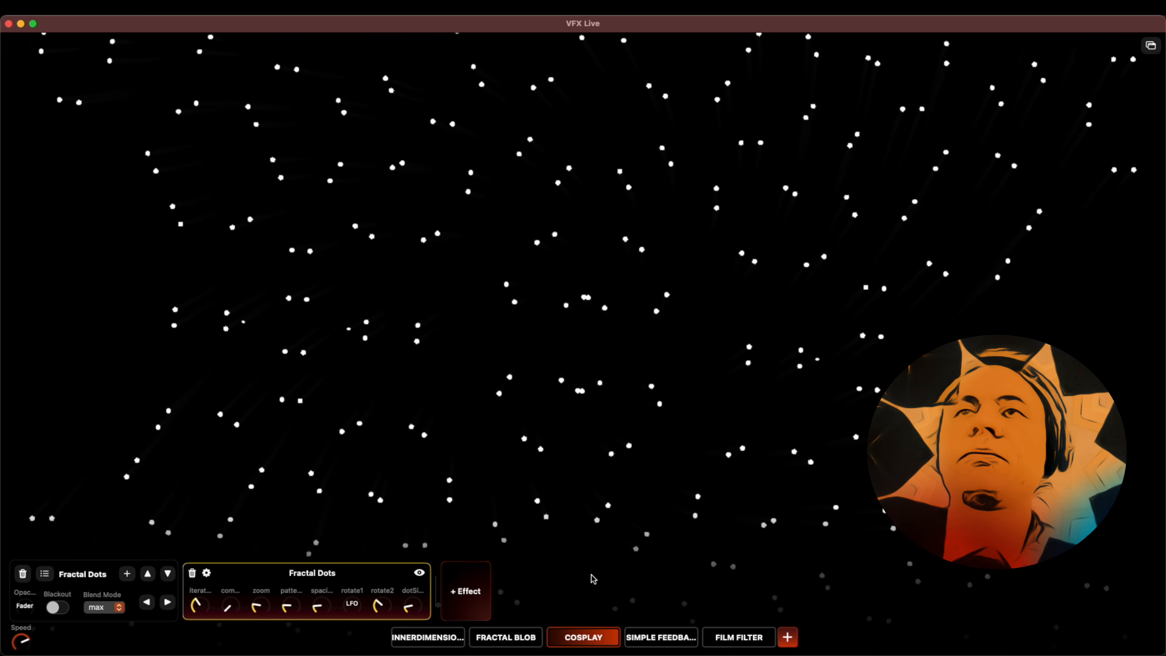
Preview shader effects for the Fractal Dots layer and add Video Heightfield
left_click(467, 592)
left_click(1070, 386)
left_click(1070, 343)
left_click(1070, 487)
key("Down")
key("Down")
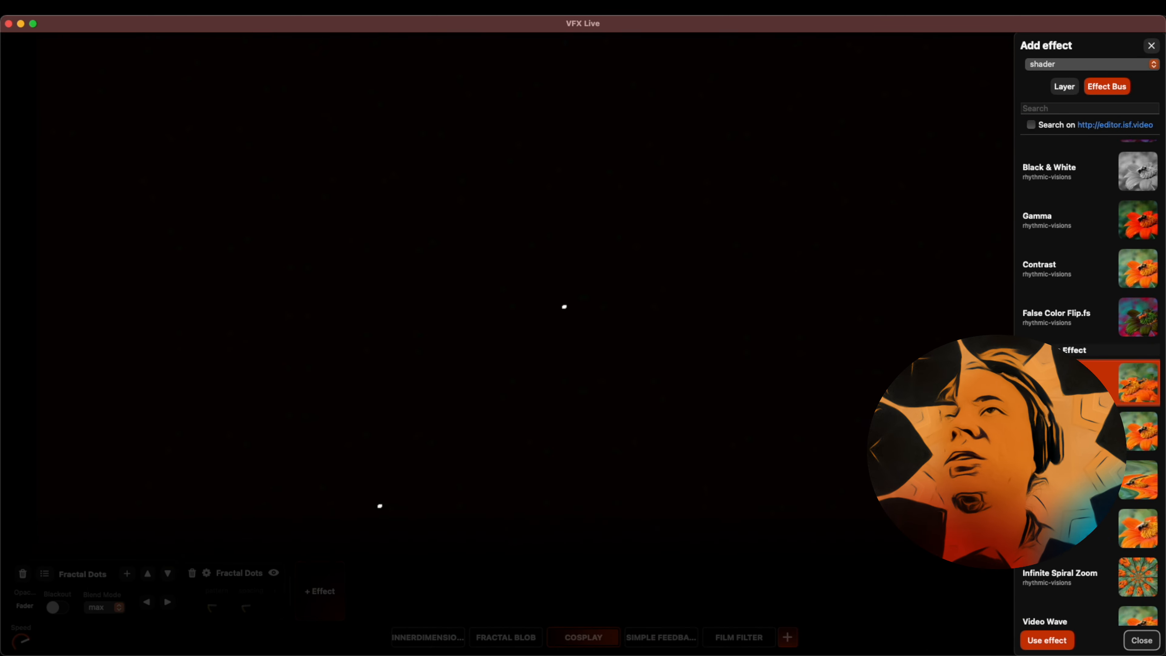
key("Down")
left_click(1046, 640)
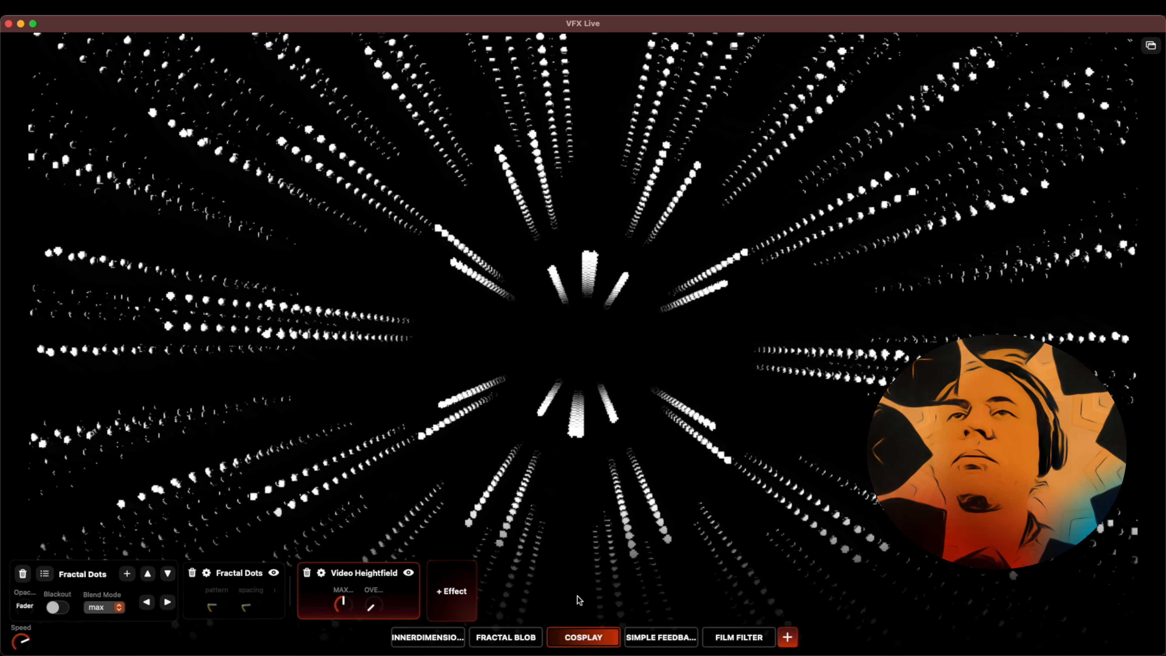
Lower the Video Heightfield's MAX parameter and hide the layer's effect controls
left_click_drag(343, 600, 344, 603)
right_click(344, 606)
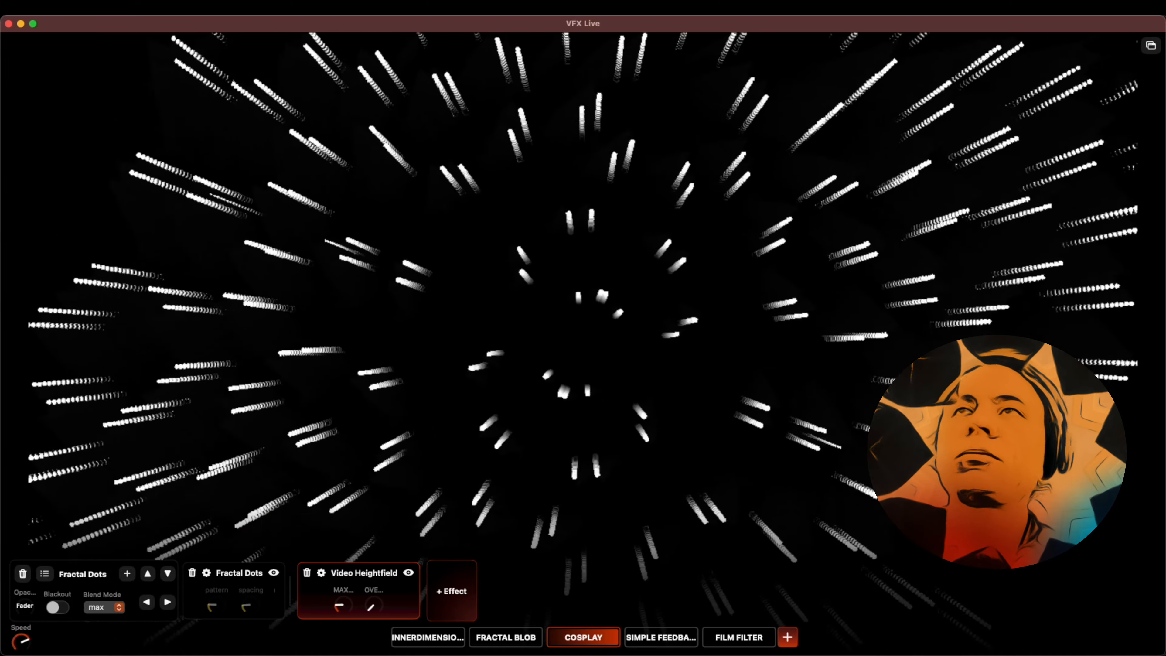
left_click(607, 304)
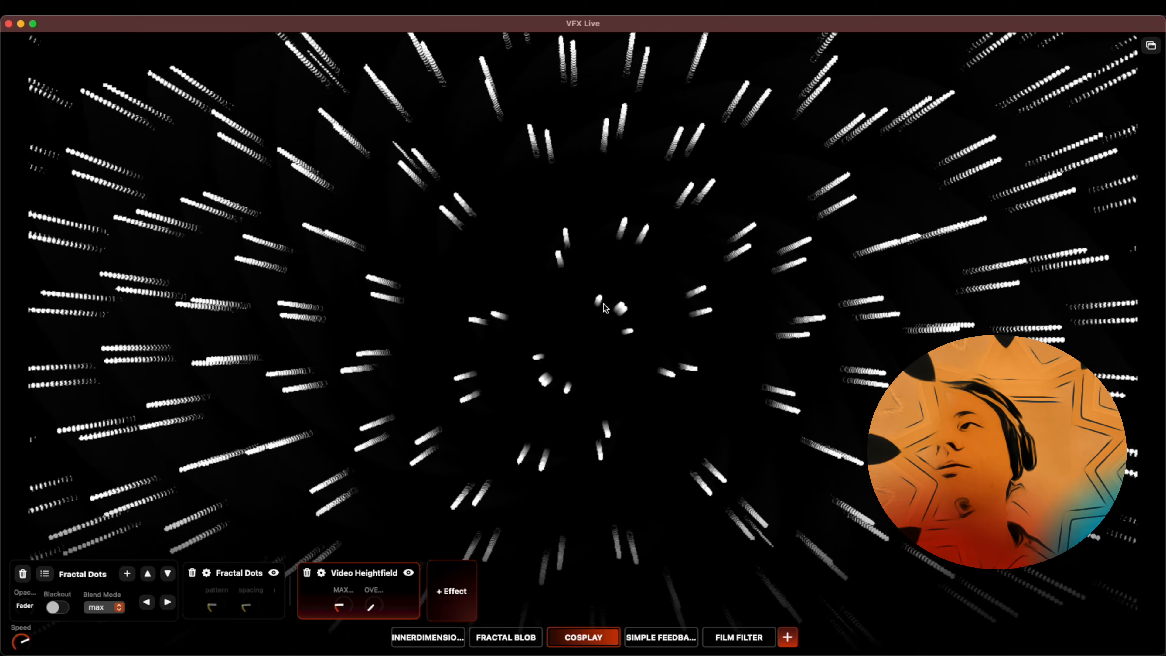
key("Escape")
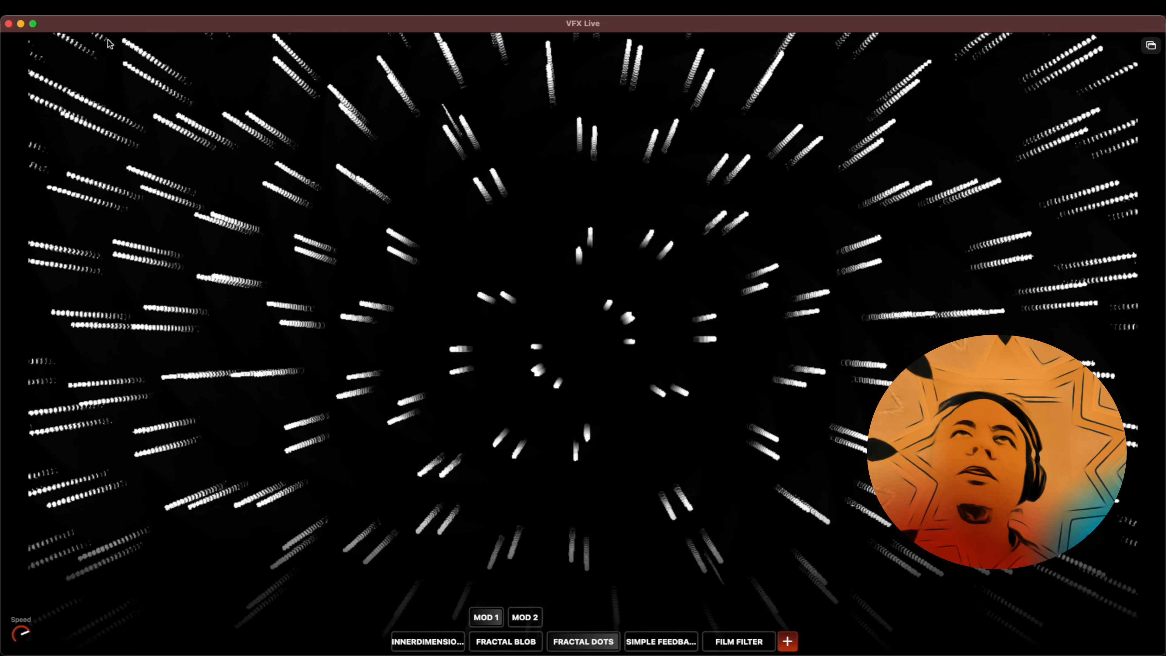
Open the application's audio settings
left_click(86, 7)
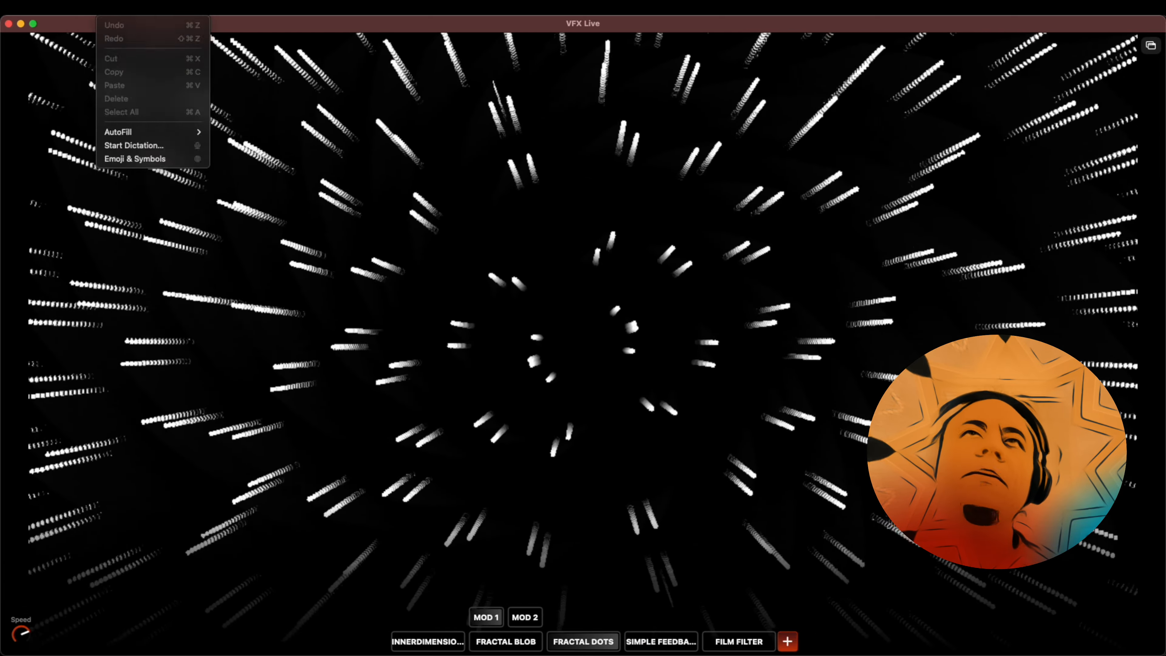
mouse_move(61, 11)
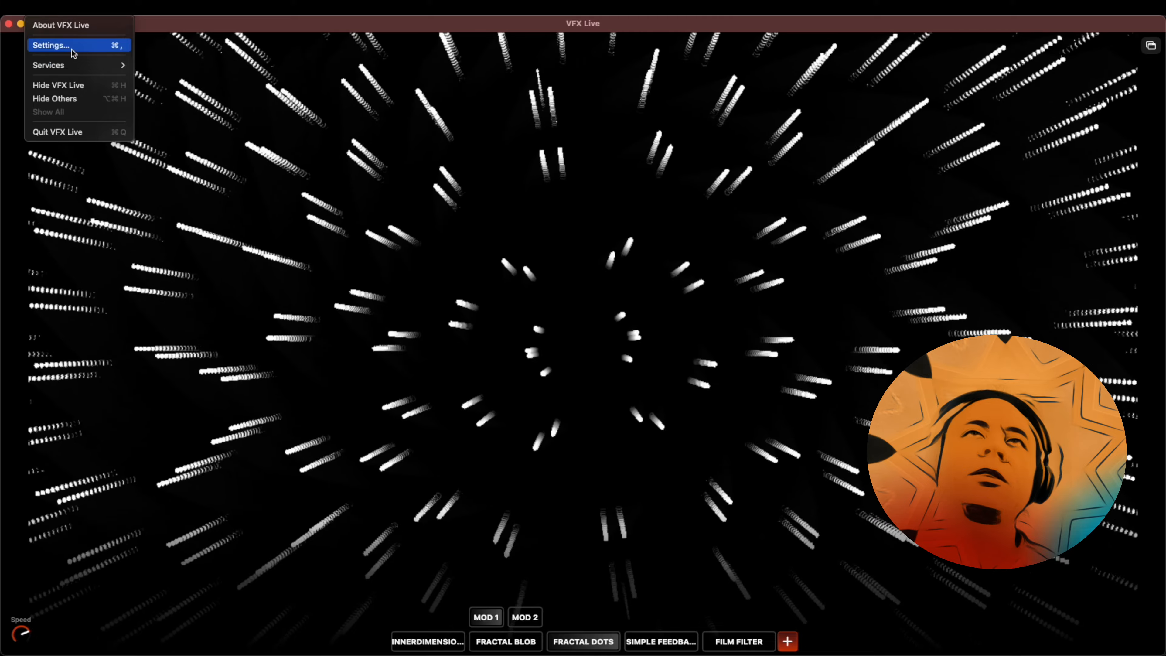
left_click(71, 46)
left_click(452, 87)
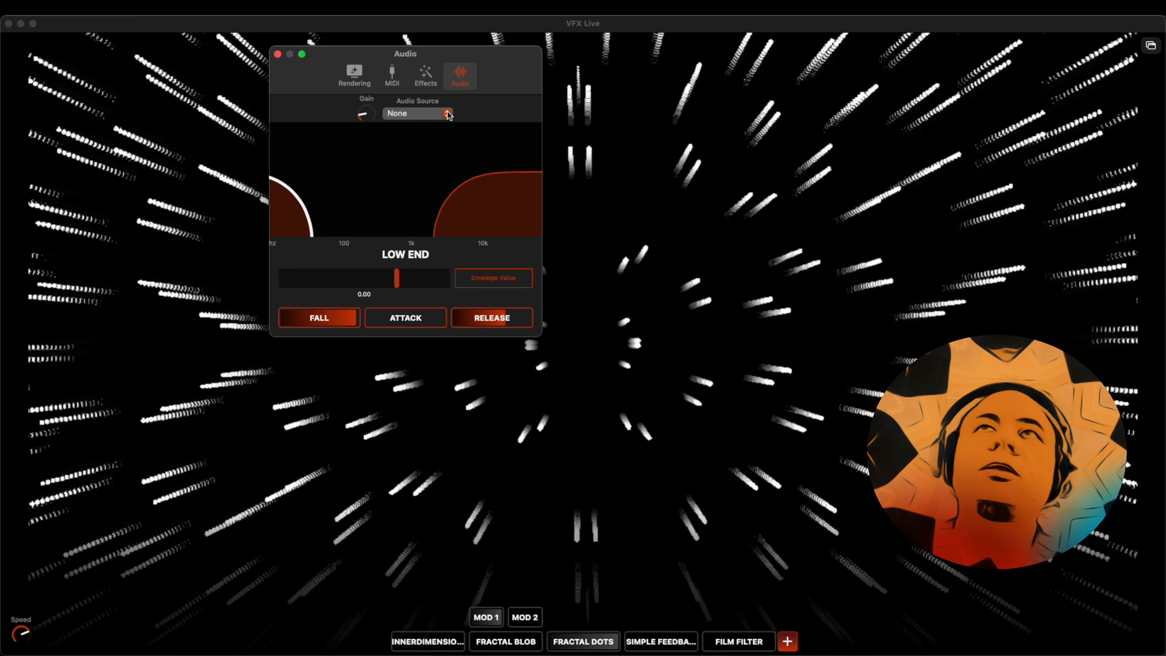
Set the audio source to External Input and check the available input devices
left_click(415, 115)
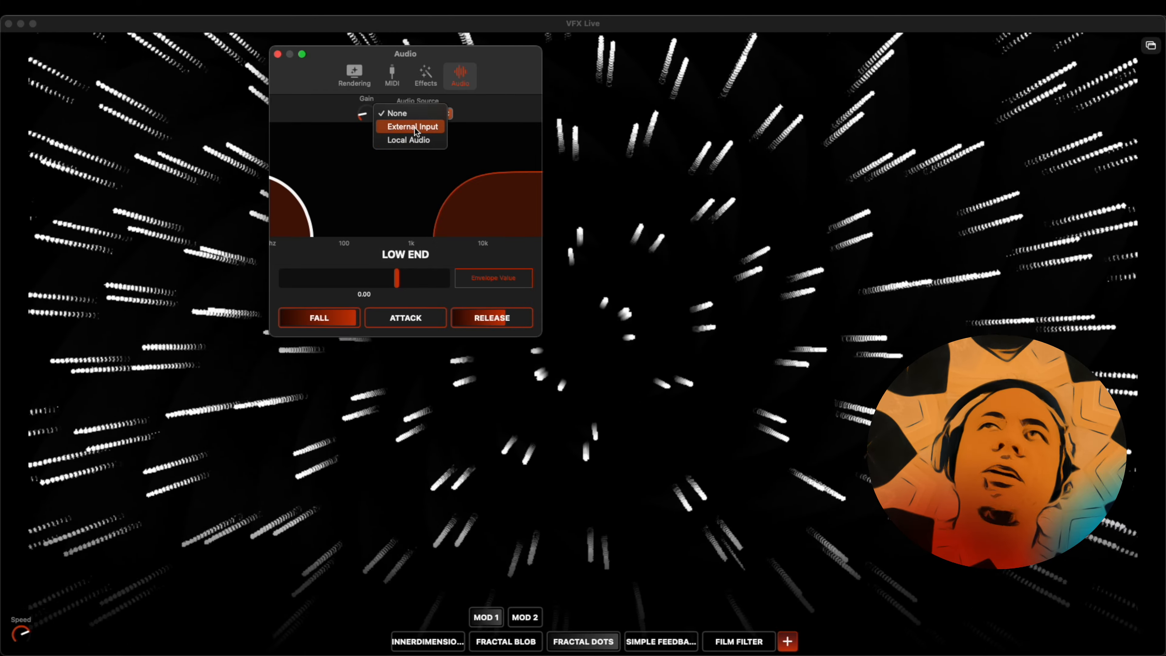
left_click(415, 128)
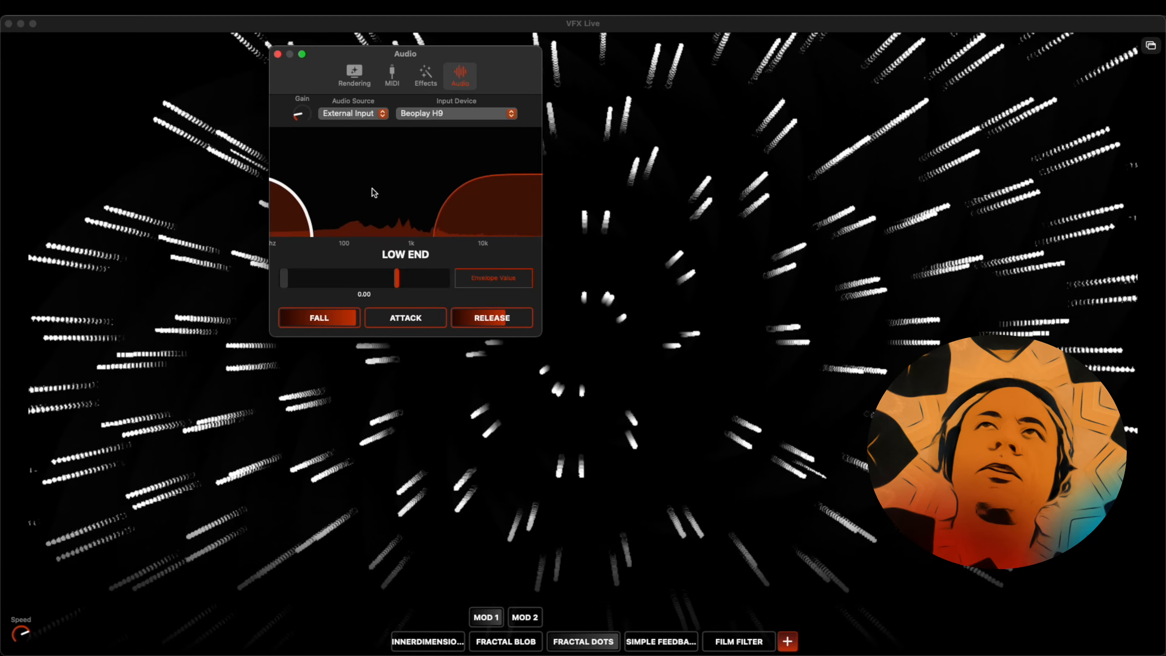
left_click(443, 115)
Set the audio source to Local Audio, load an audio file and start playing it
left_click(354, 115)
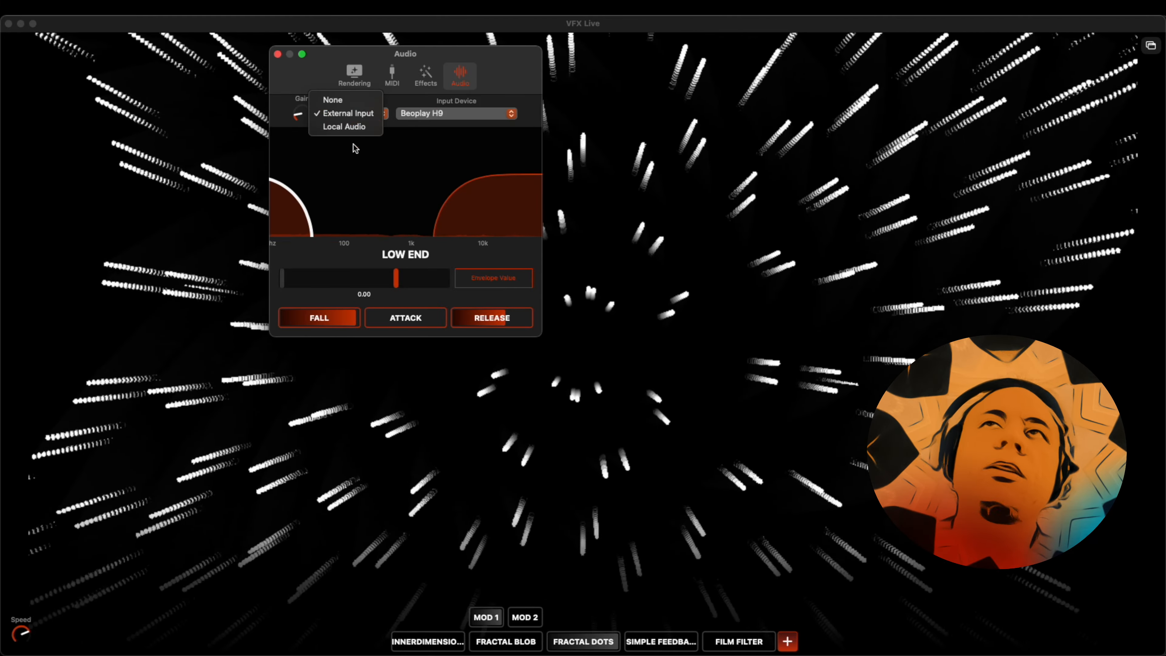
left_click(356, 131)
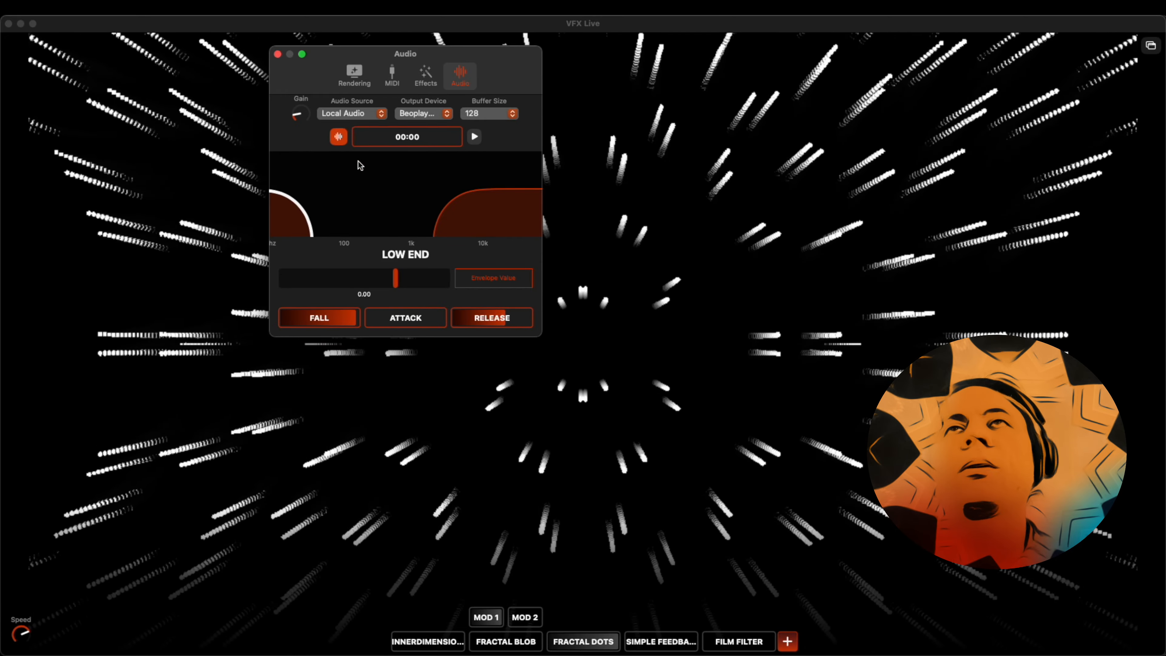
left_click(338, 136)
left_click(742, 361)
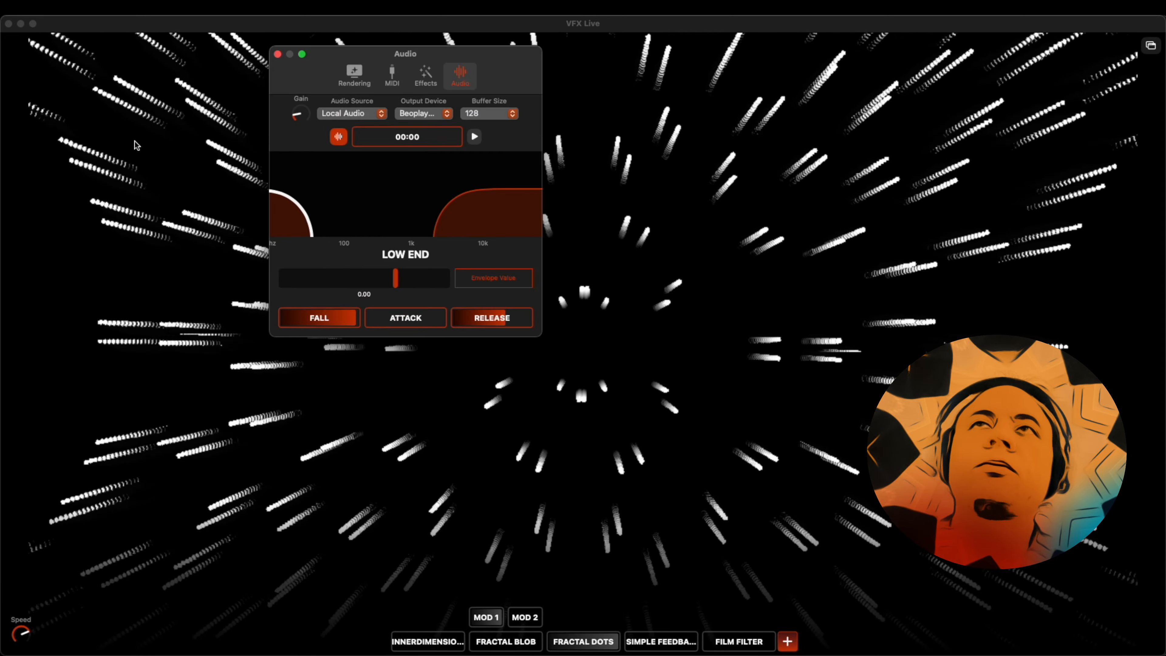
left_click(475, 137)
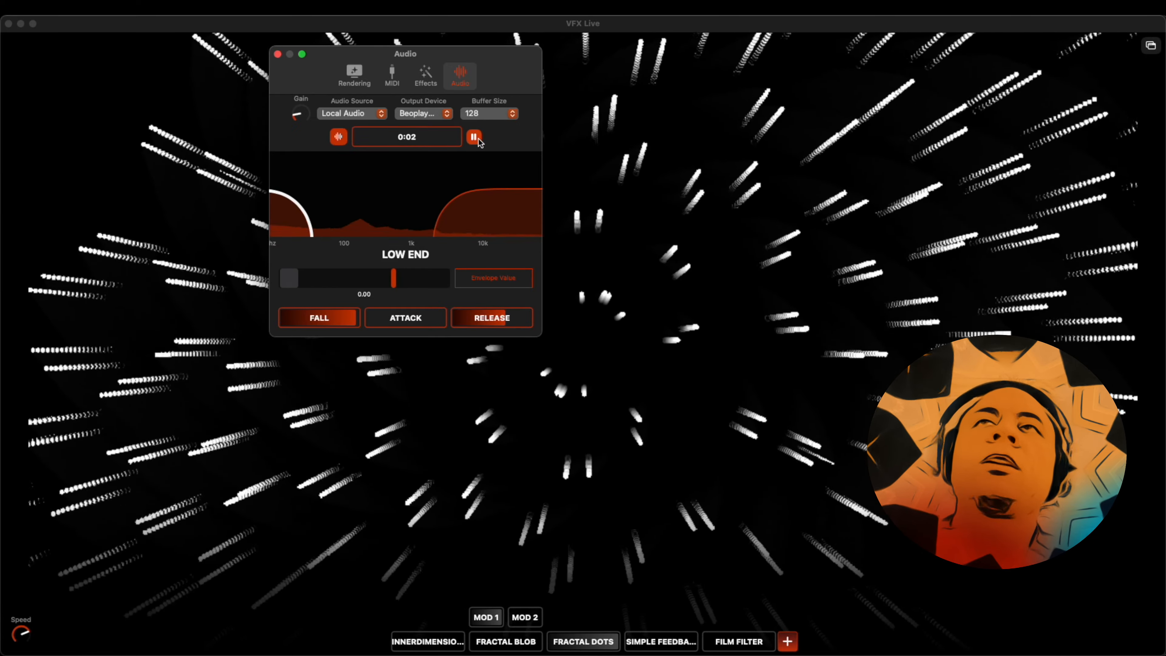
Set the audio output device to Multi-Output Device and resume playback
left_click(423, 113)
left_click(437, 207)
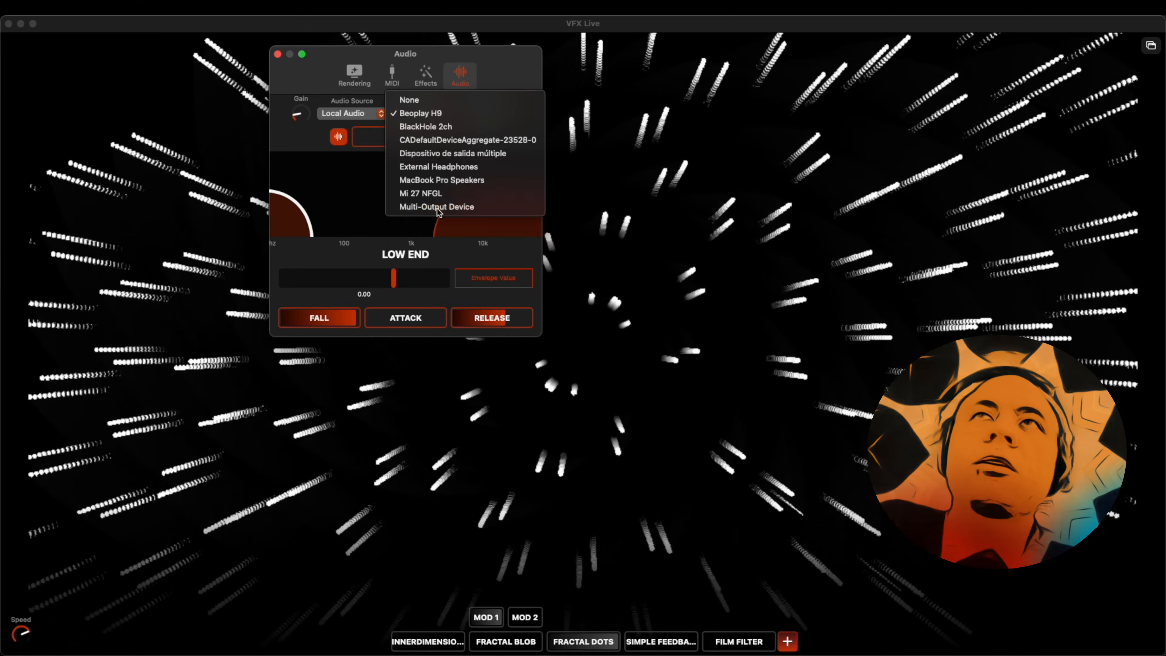
left_click(474, 137)
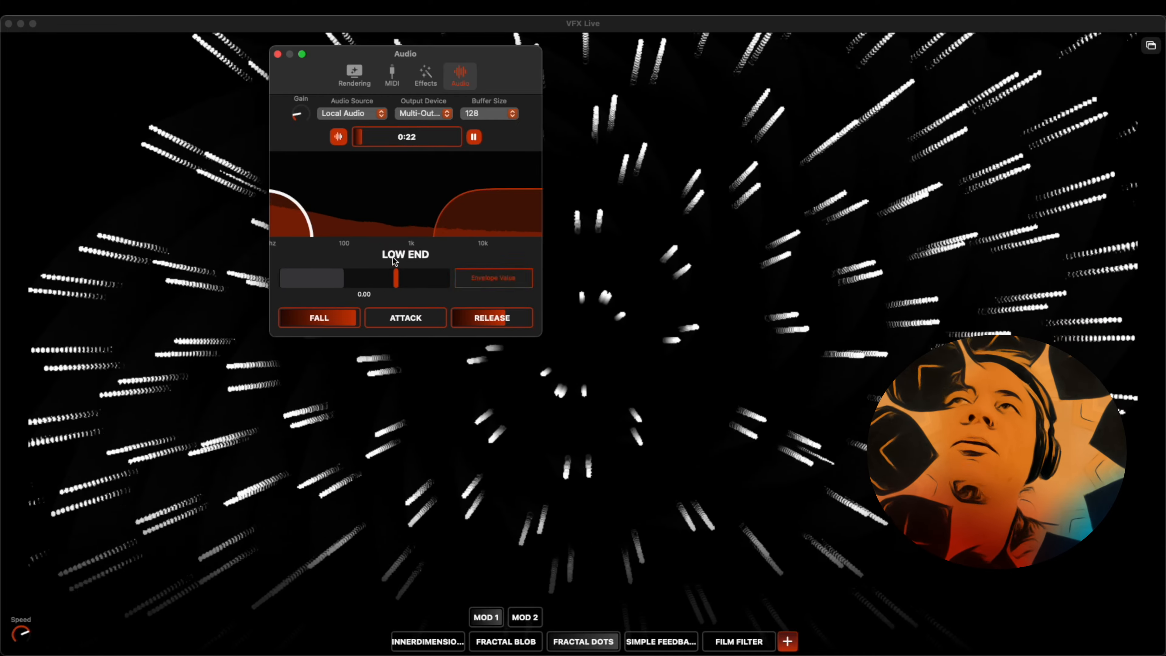
Compare how the Low End and High End bands' envelopes respond to the playing audio
left_click(485, 212)
left_click(301, 219)
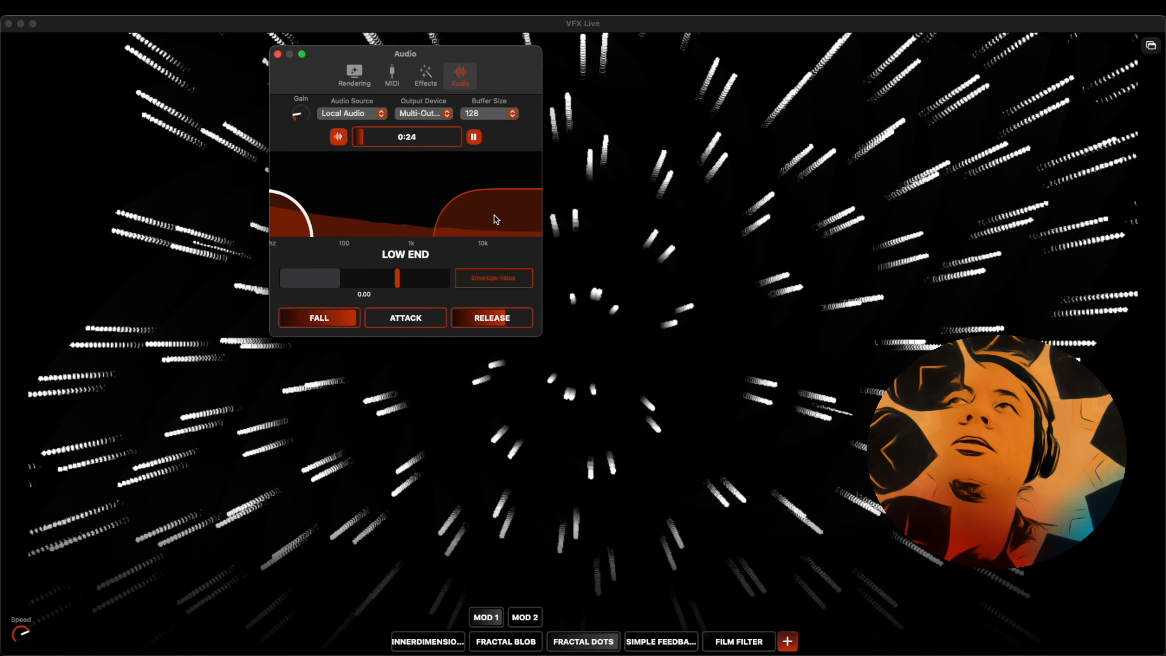
left_click(495, 219)
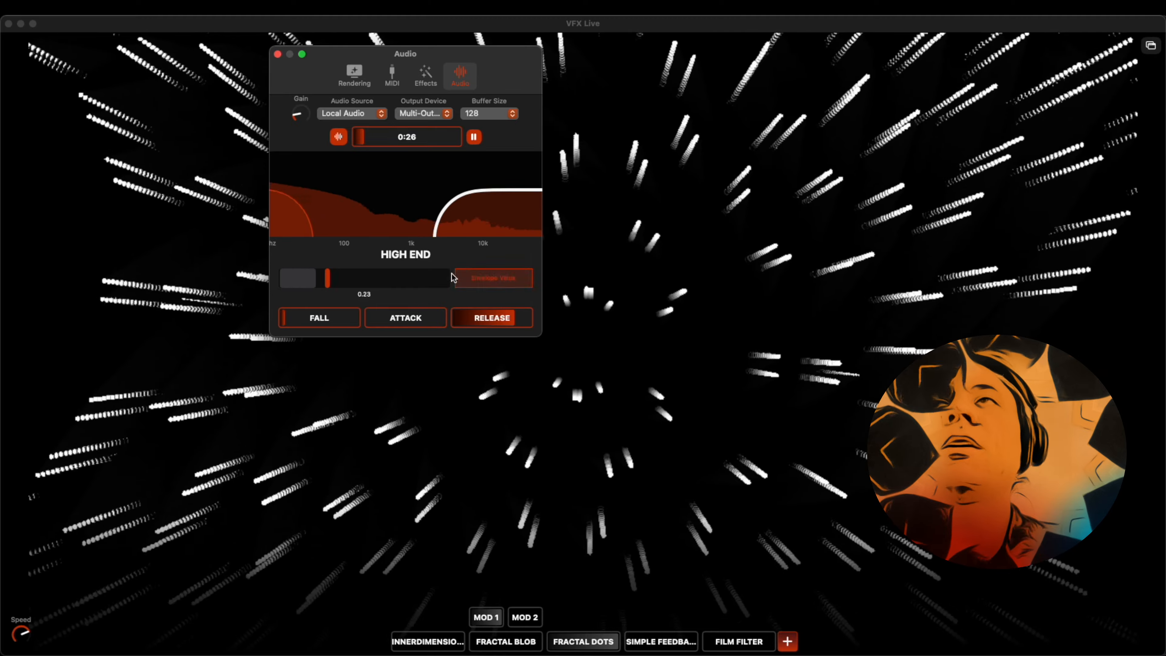
left_click(294, 222)
left_click(487, 221)
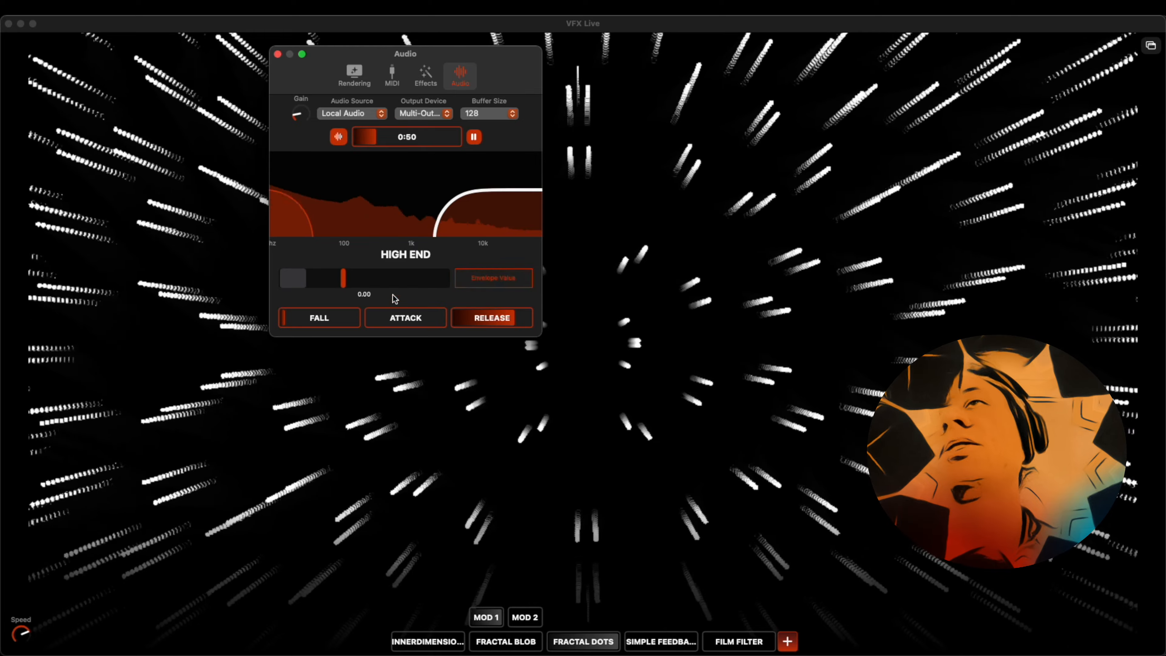
left_click(326, 239)
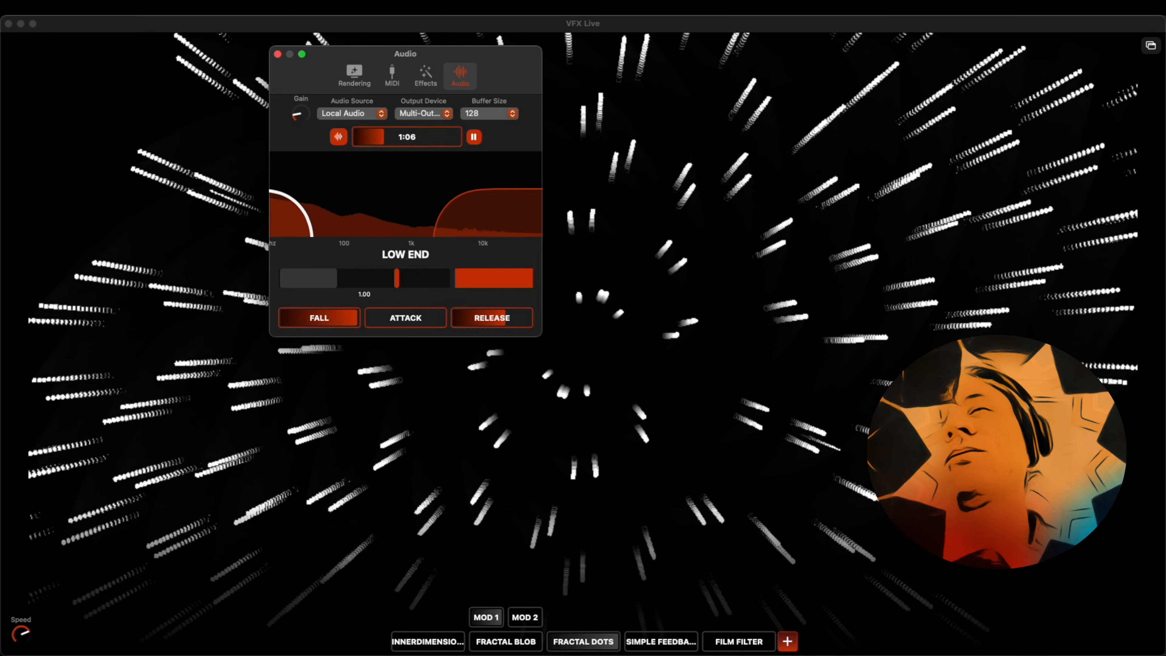
Adjust the High End band's fall and extend its frequency range to start below 1 kHz
left_click(494, 228)
mouse_move(322, 318)
left_mouse_down()
mouse_move(364, 319)
mouse_move(337, 318)
left_mouse_up()
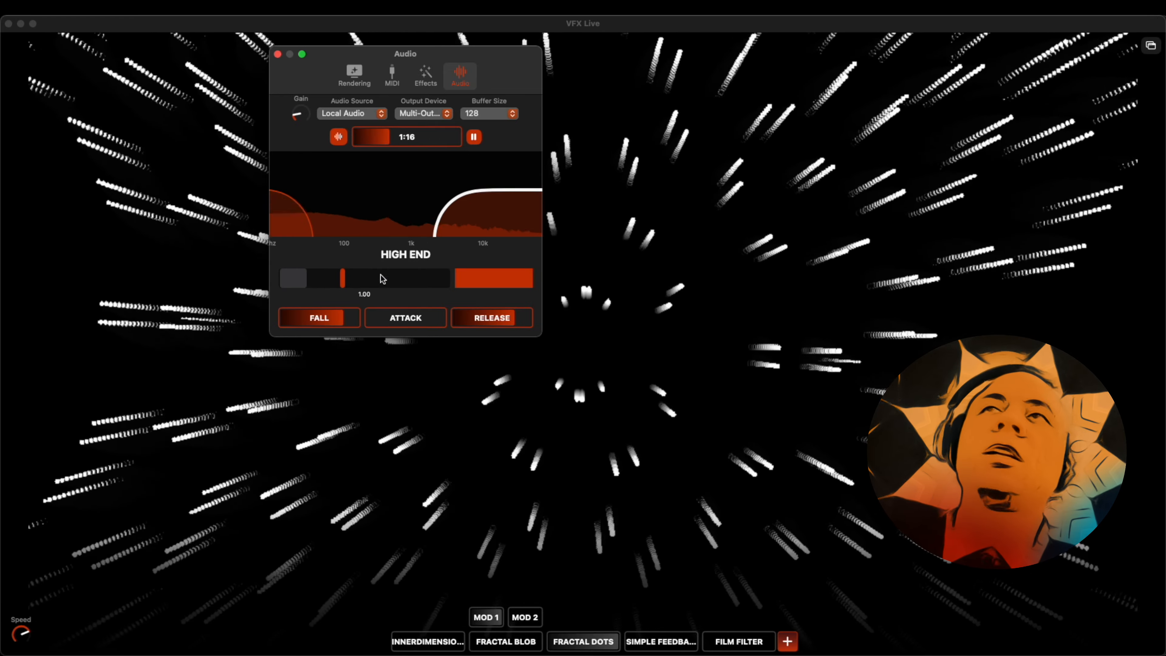
left_click_drag(511, 218, 455, 212)
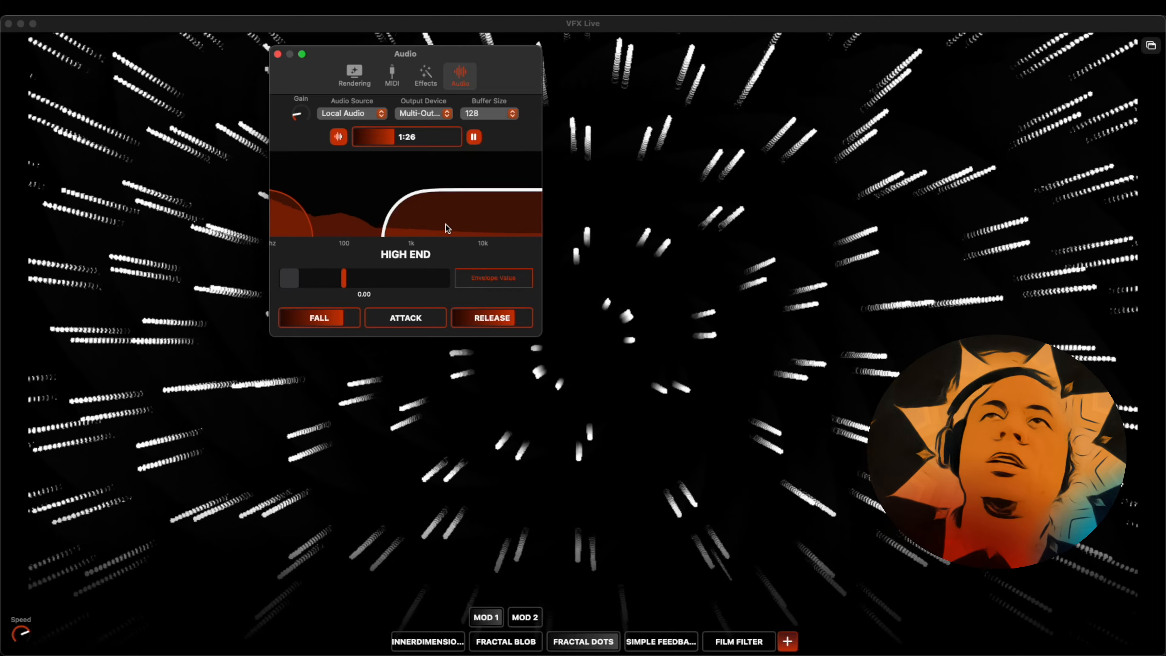
left_click_drag(440, 231, 432, 222)
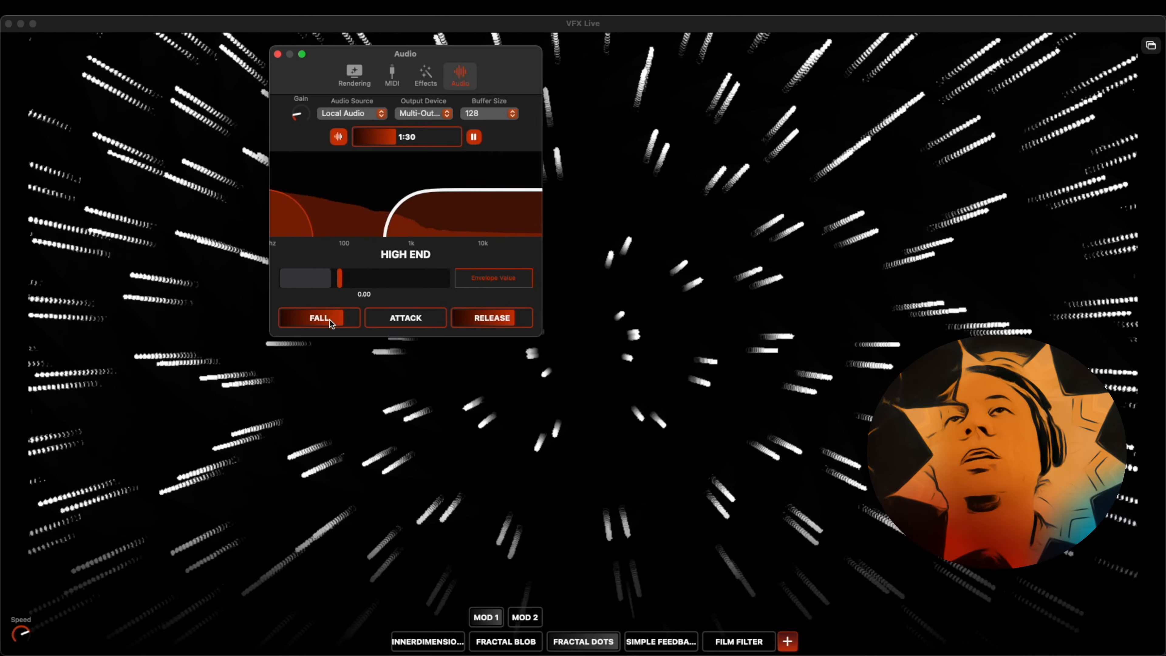
left_click_drag(331, 320, 312, 320)
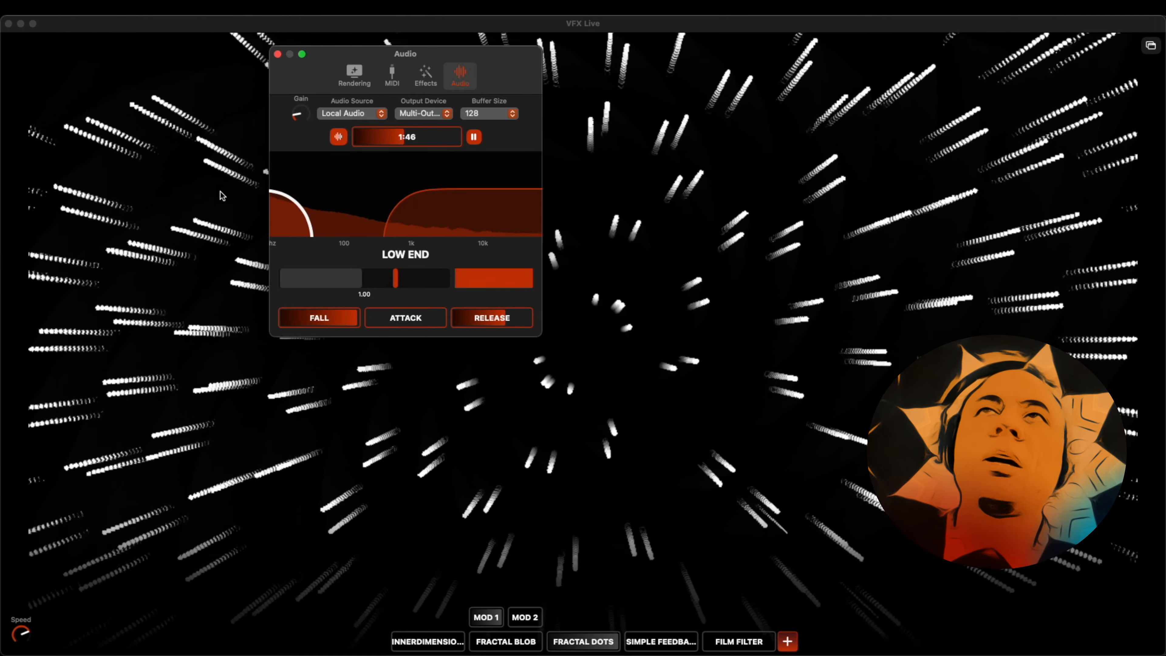
Close the audio settings and expand the Fractal Dots source parameters on the Fractal Dots layer
left_click(279, 55)
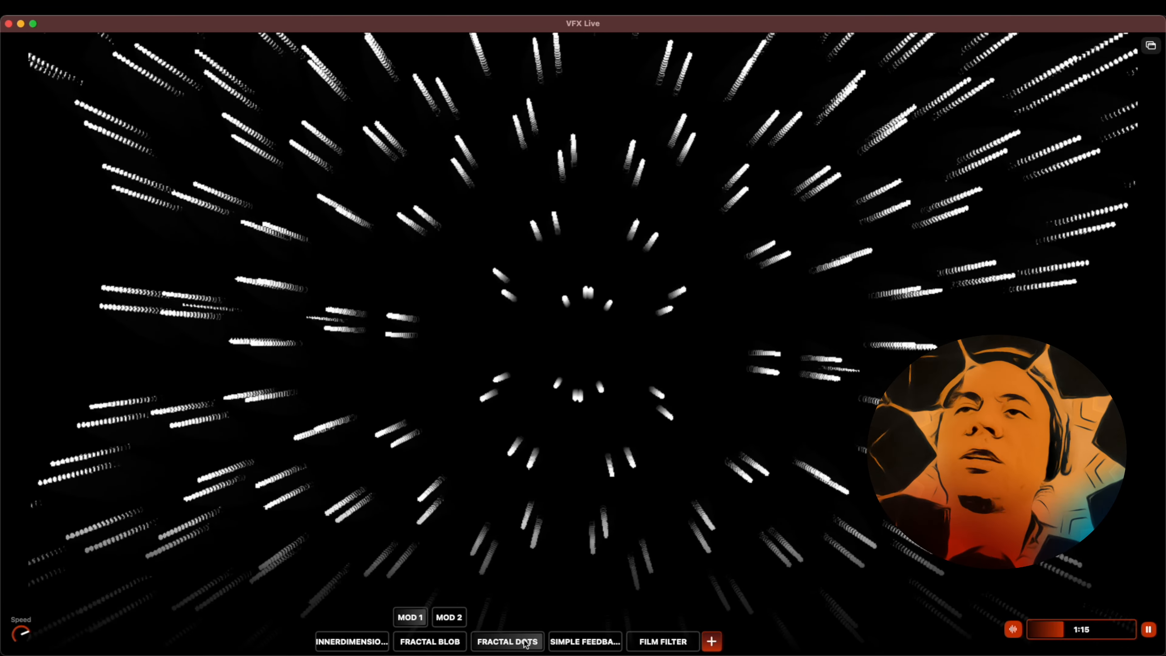
left_click(507, 641)
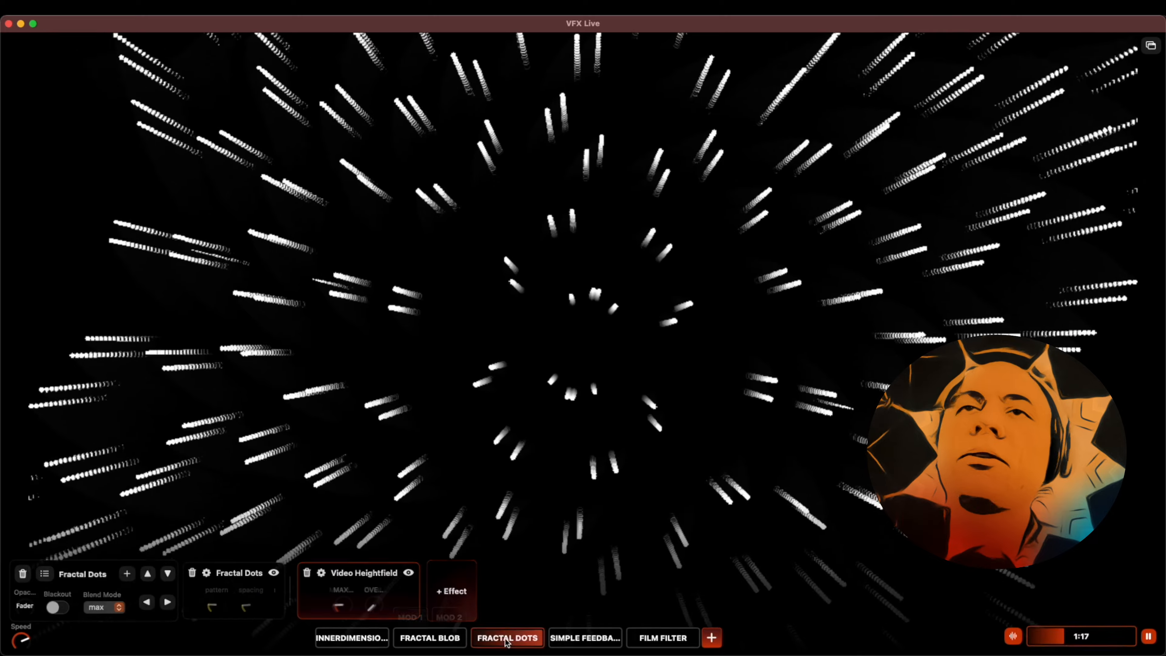
left_click(271, 606)
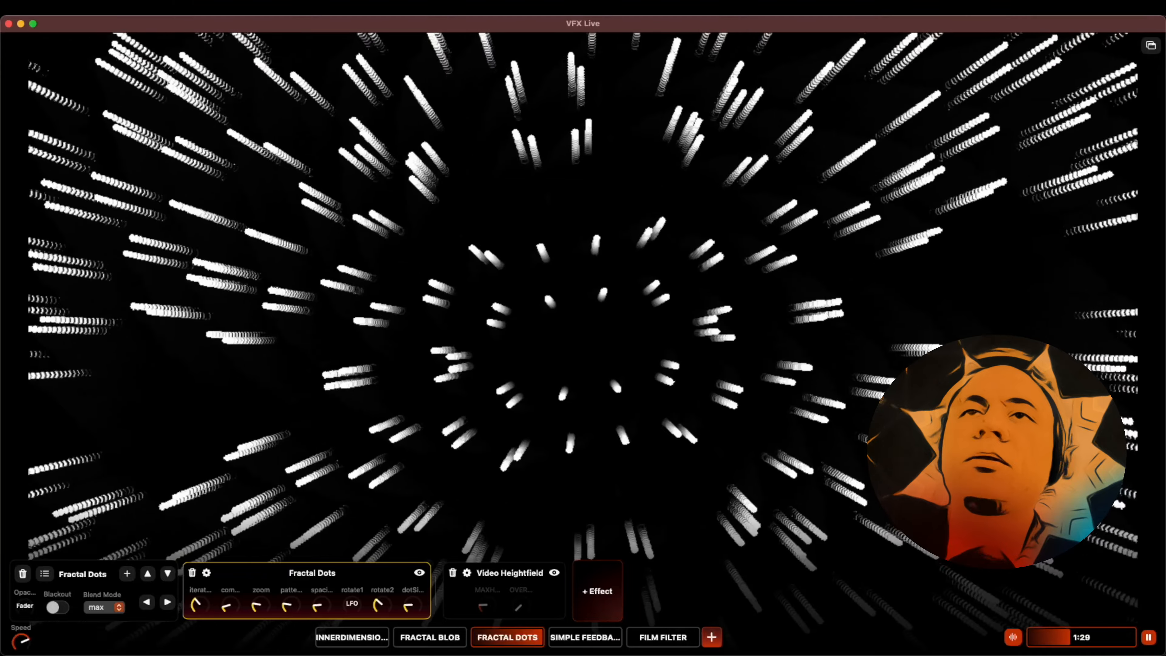
Drive the Fractal Dots dotSize with Audio Low and narrow its Min/Max range by raising the minimum and lowering the maximum
left_click(408, 606)
left_click(386, 542)
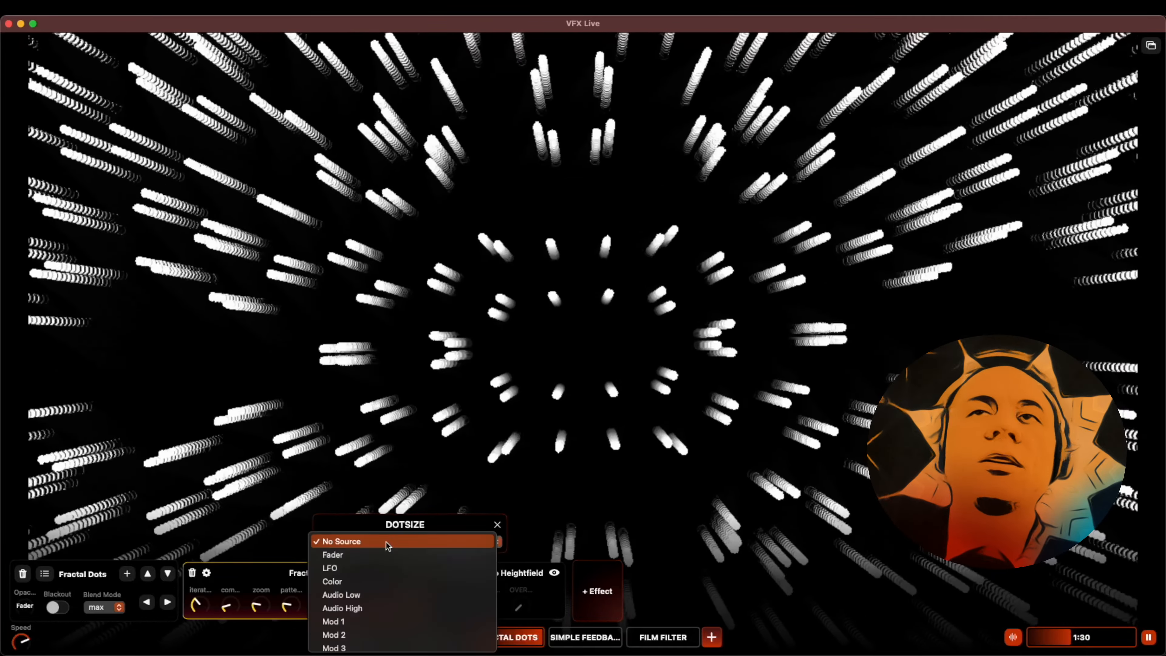
left_click(374, 596)
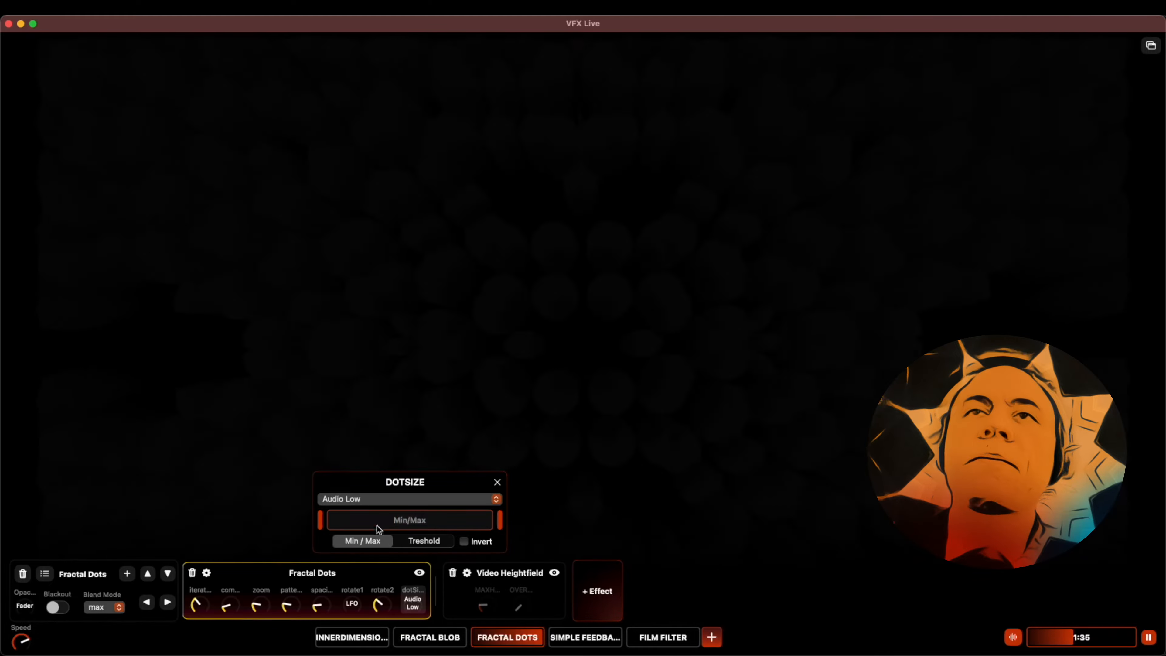
left_click_drag(325, 526, 374, 522)
left_click_drag(500, 520, 430, 522)
Review the Low End band in the audio settings and the LFO modulation on the Fractal Dots rotate1 parameter
key("super+")
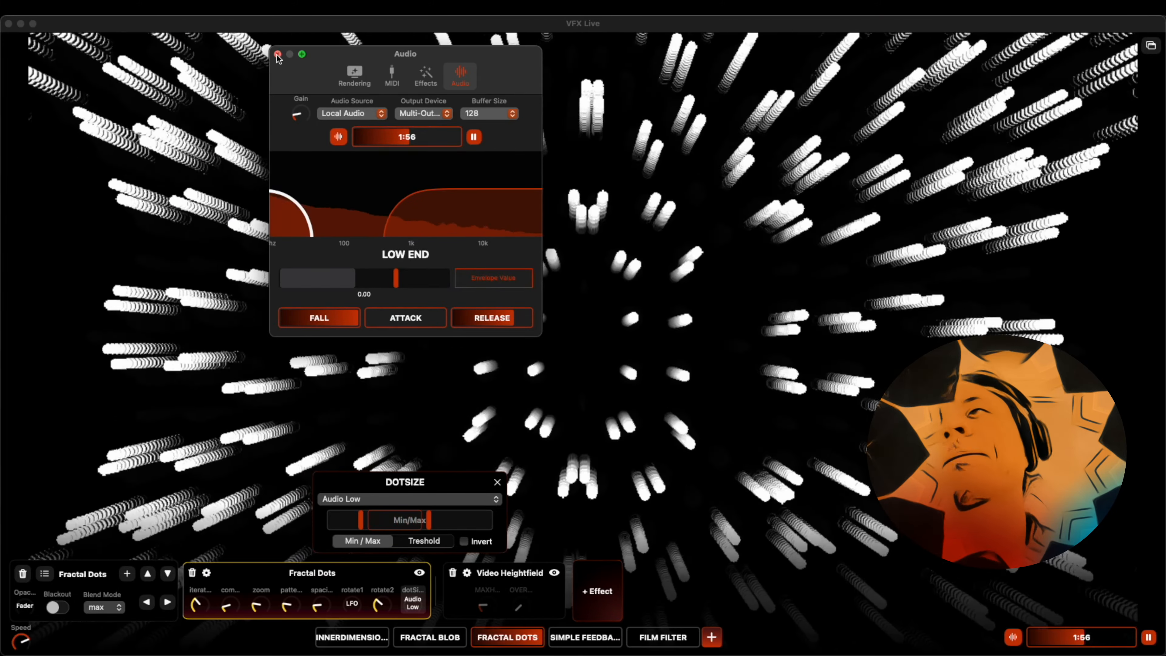
left_click(277, 54)
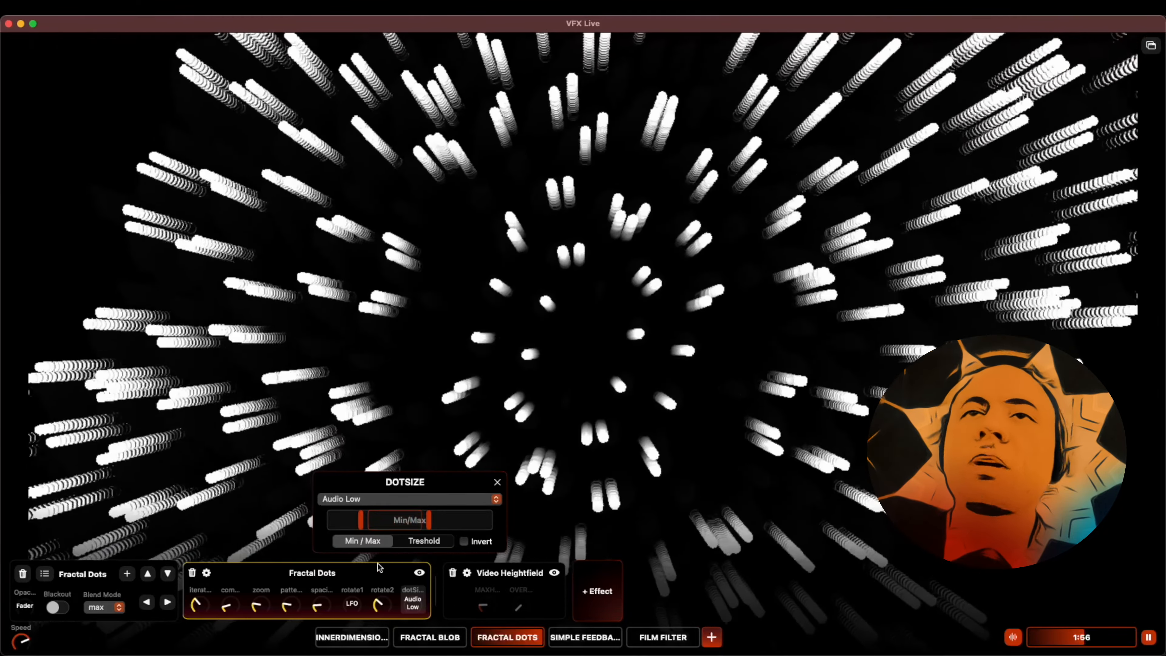
left_click(351, 604)
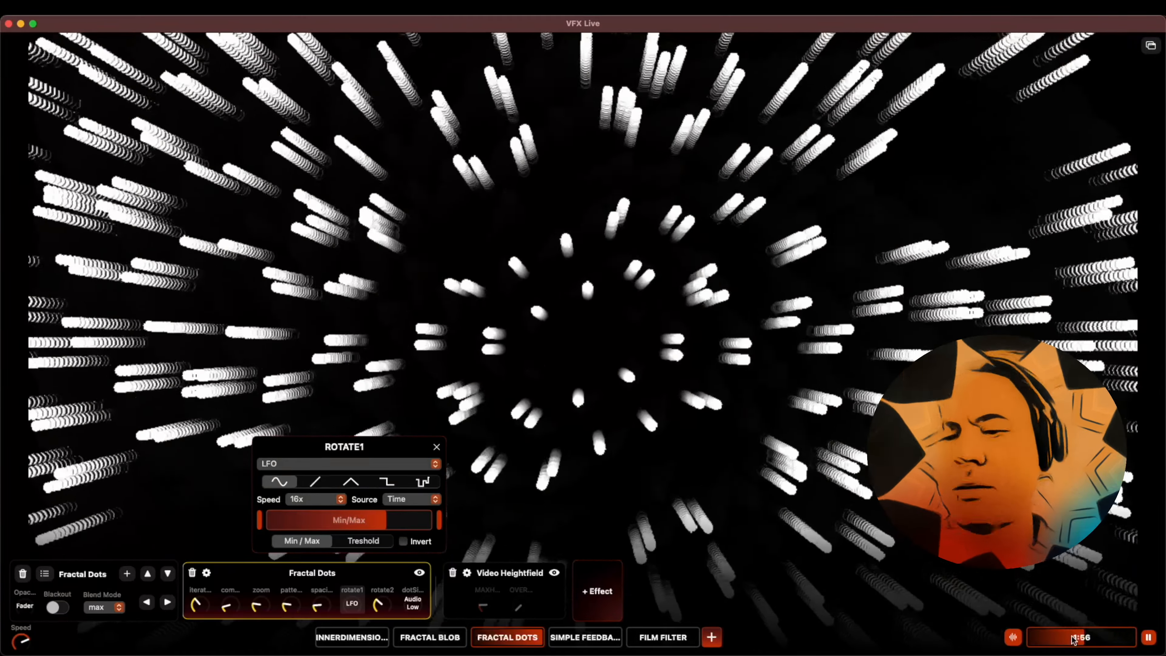
left_click(1012, 638)
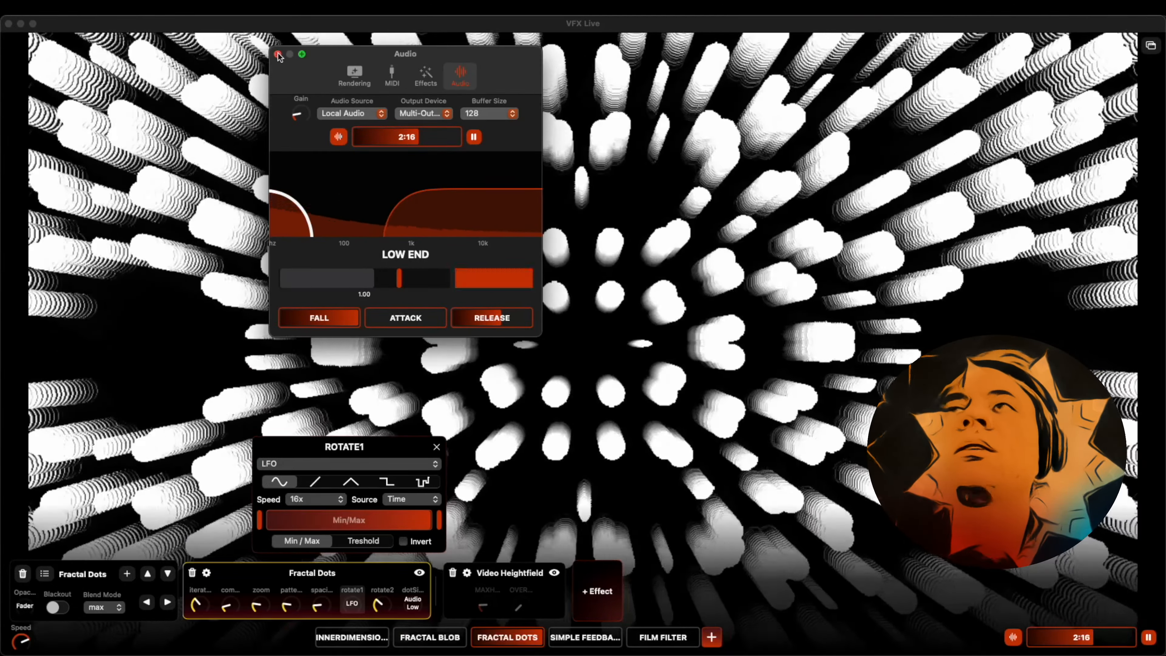
left_click(278, 55)
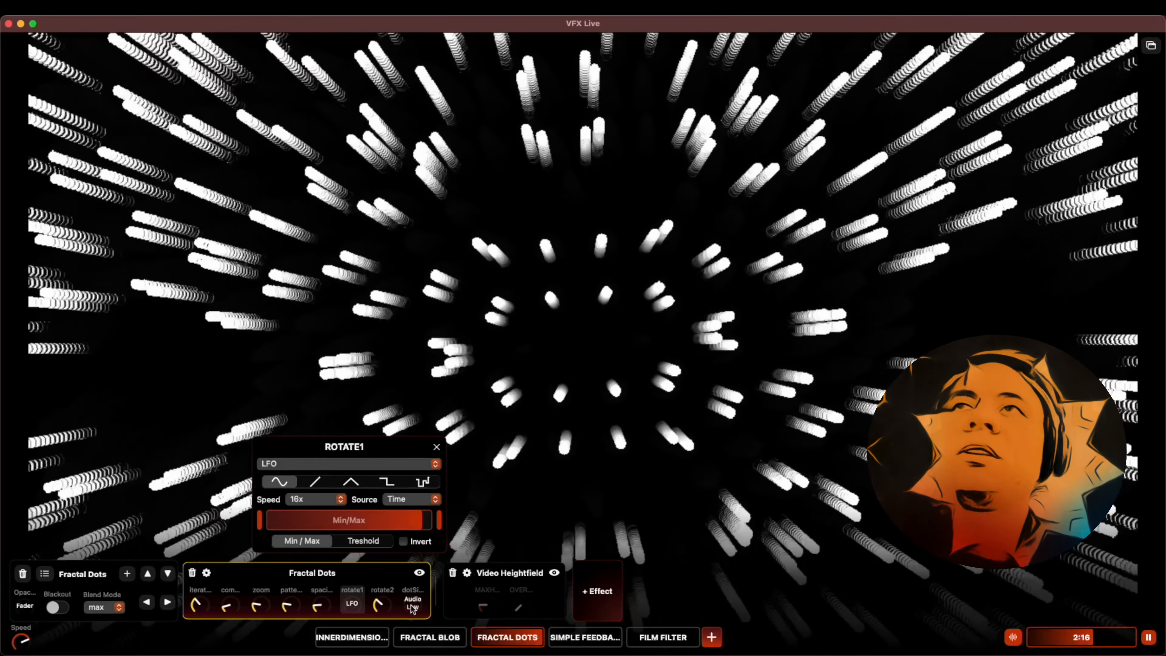
Shift the dotSize Min/Max range to a narrow band near its low end so the dots stay small
left_click(412, 602)
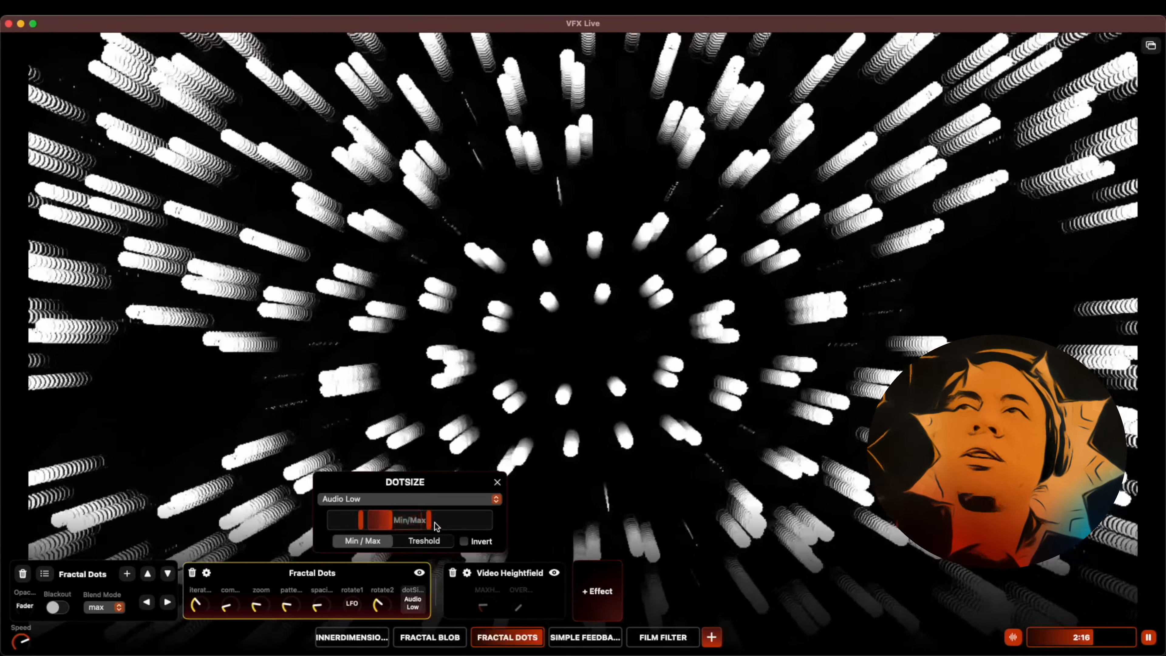
left_click_drag(410, 524, 386, 523)
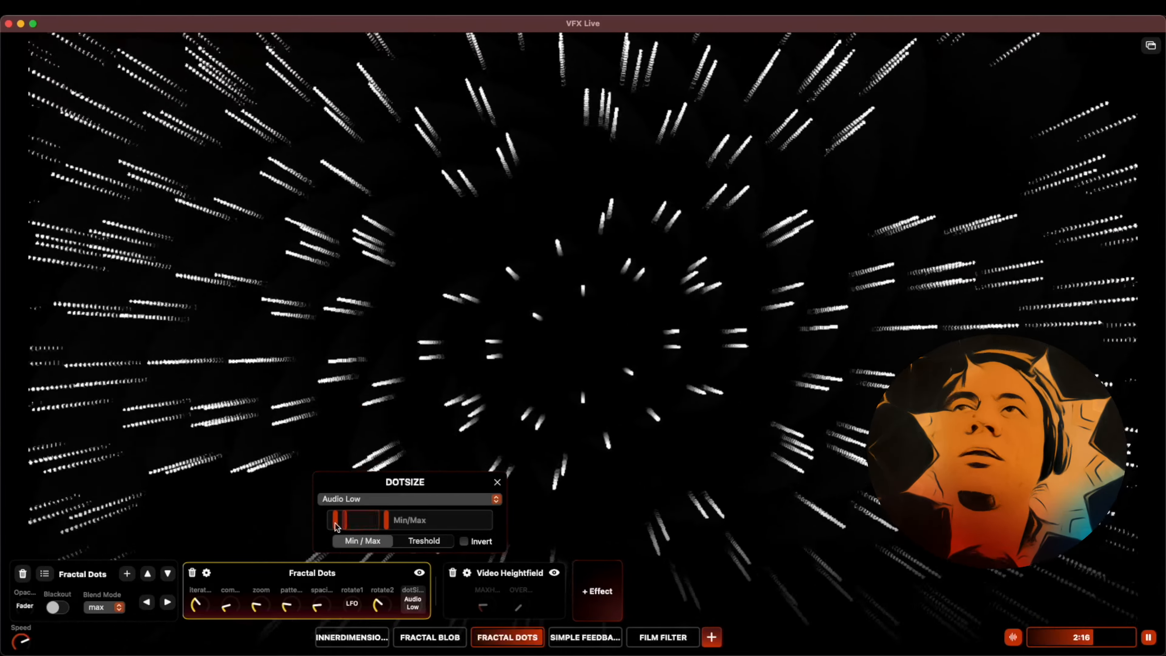
left_click_drag(390, 524, 371, 527)
Fade in the Simple Feedback and Film Filter layers and expand the InnerDimensionalMatrix source on its layer
left_click(579, 641)
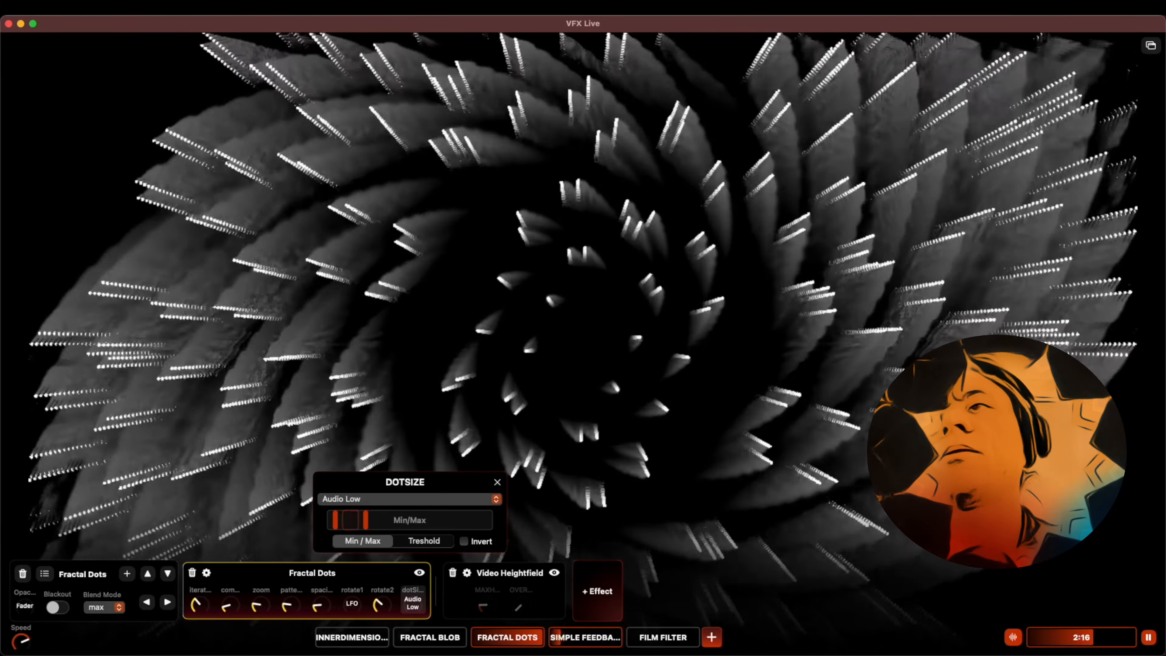
left_click(663, 637)
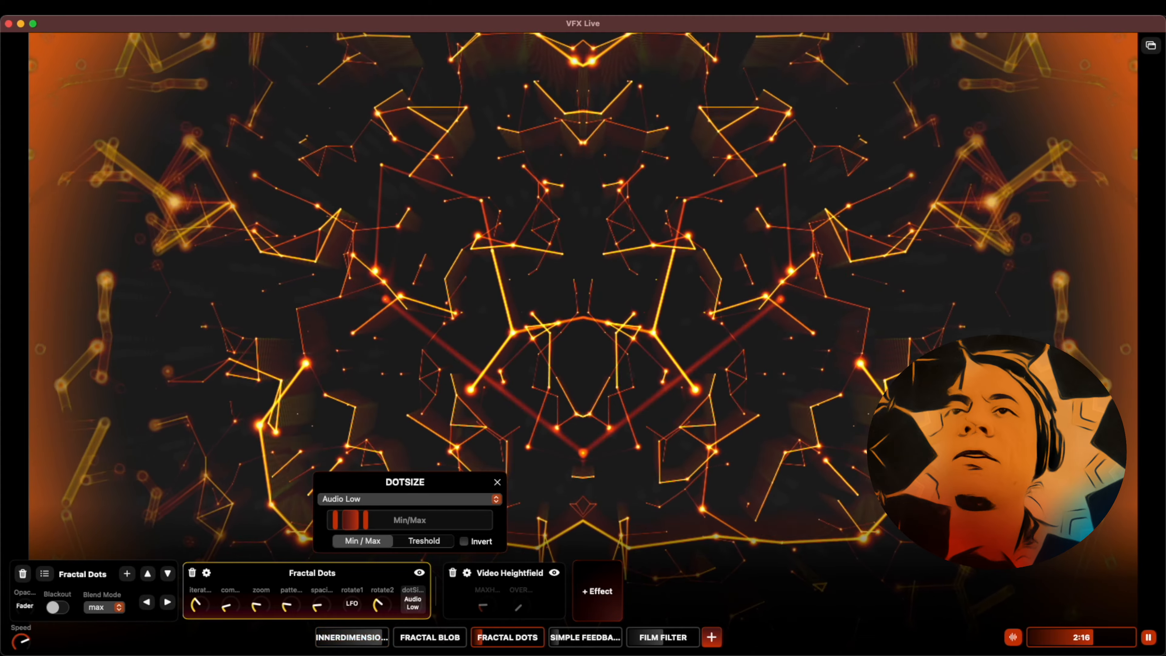
left_click(361, 640)
left_click(300, 578)
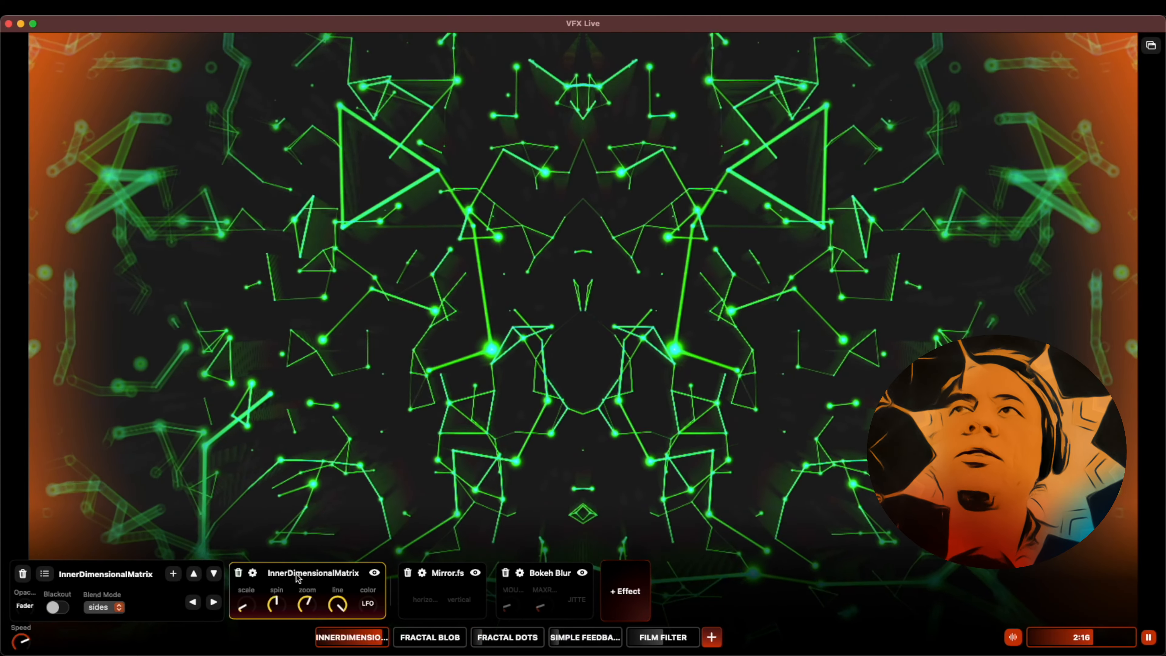
Set the InnerDimensionalMatrix source's Time Source to Audio Low
left_click(252, 574)
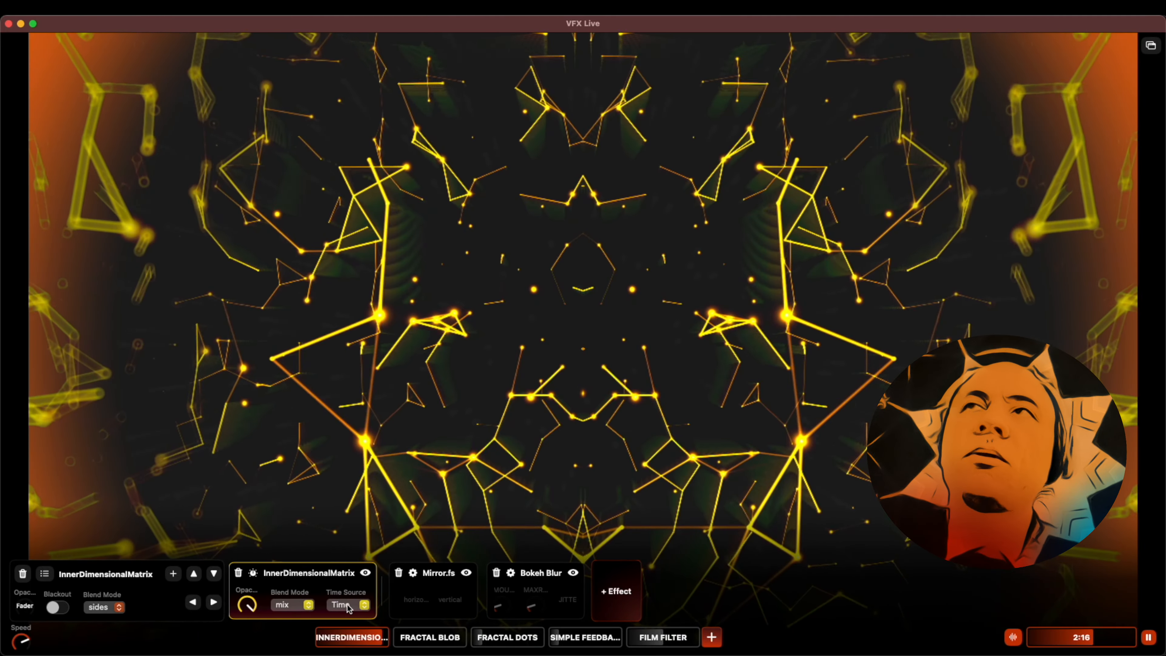
left_click(352, 606)
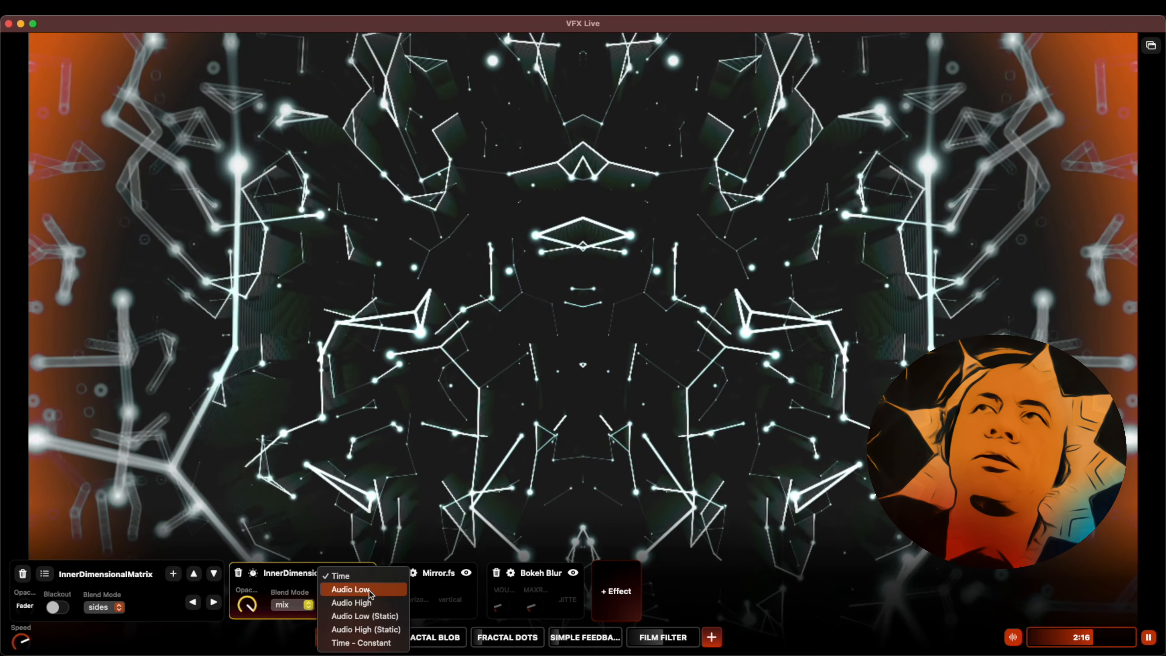
left_click(362, 590)
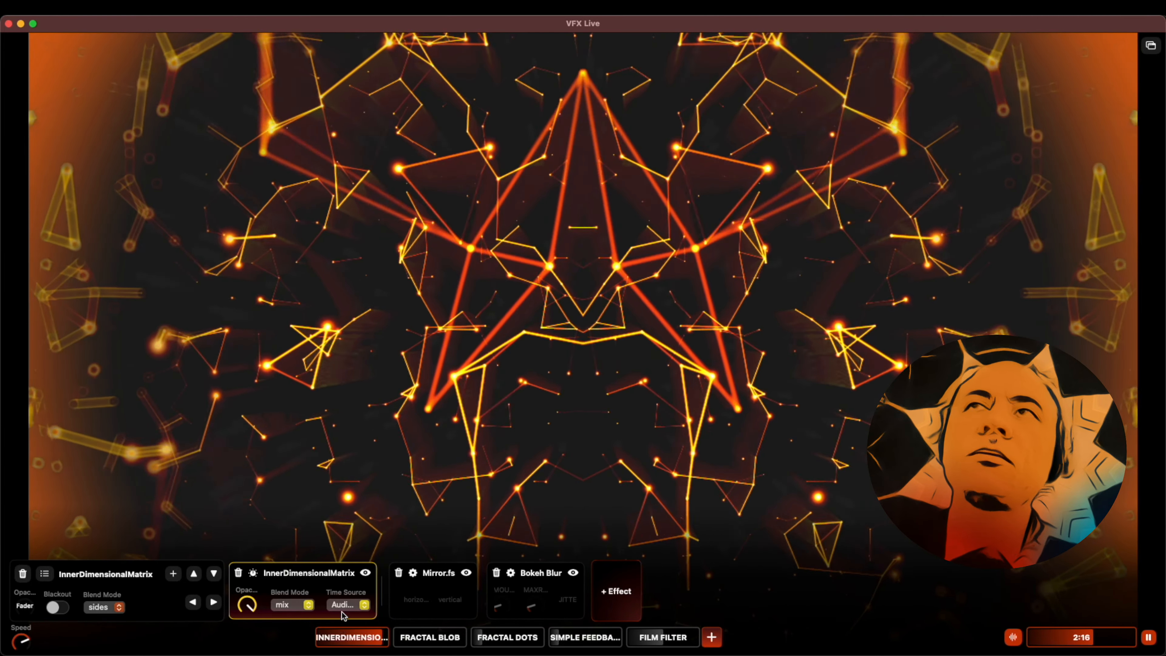
Try the Audio Low (Static) time source on InnerDimensionalMatrix and switch back to Audio Low
left_click(344, 607)
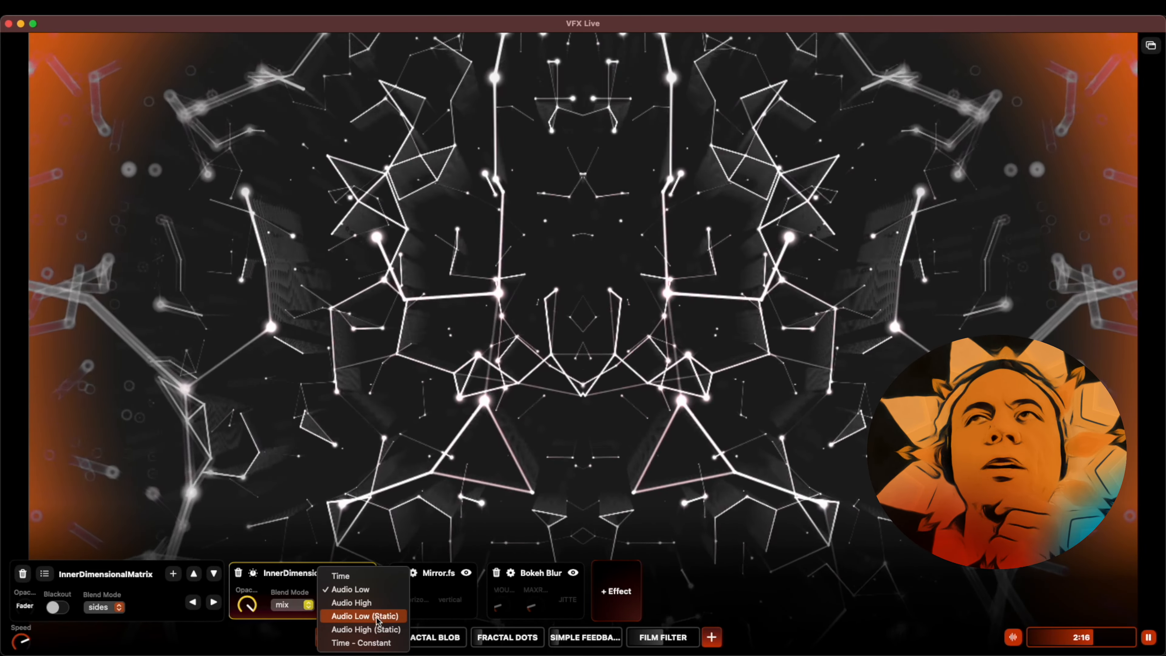
left_click(379, 617)
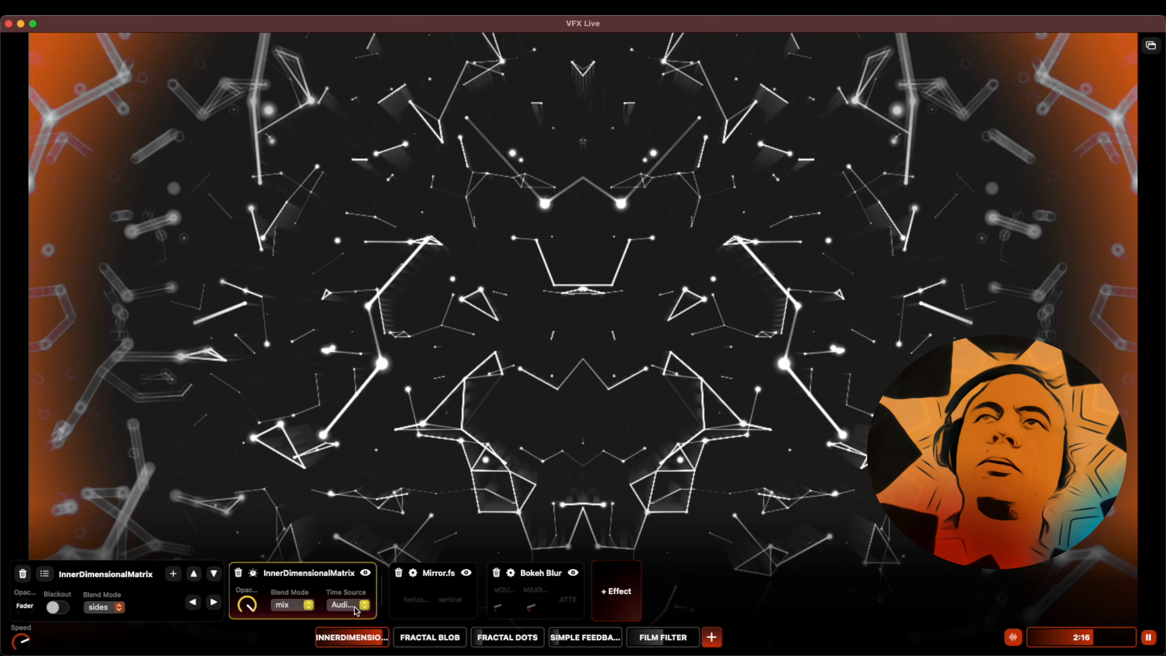
left_click(354, 606)
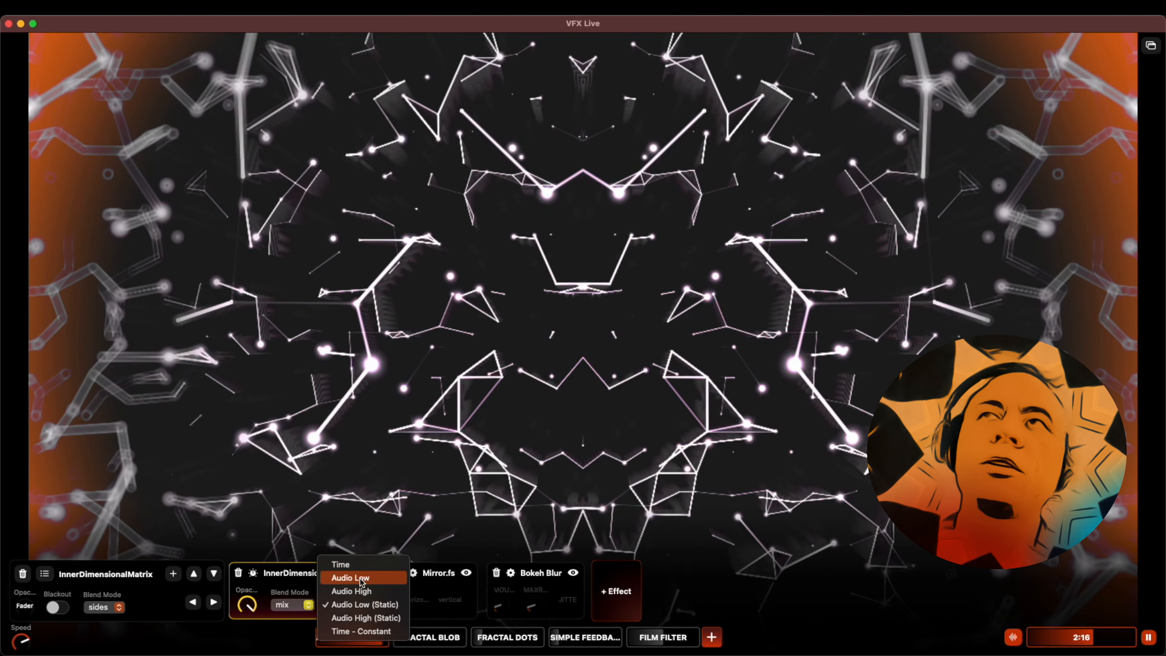
left_click(362, 581)
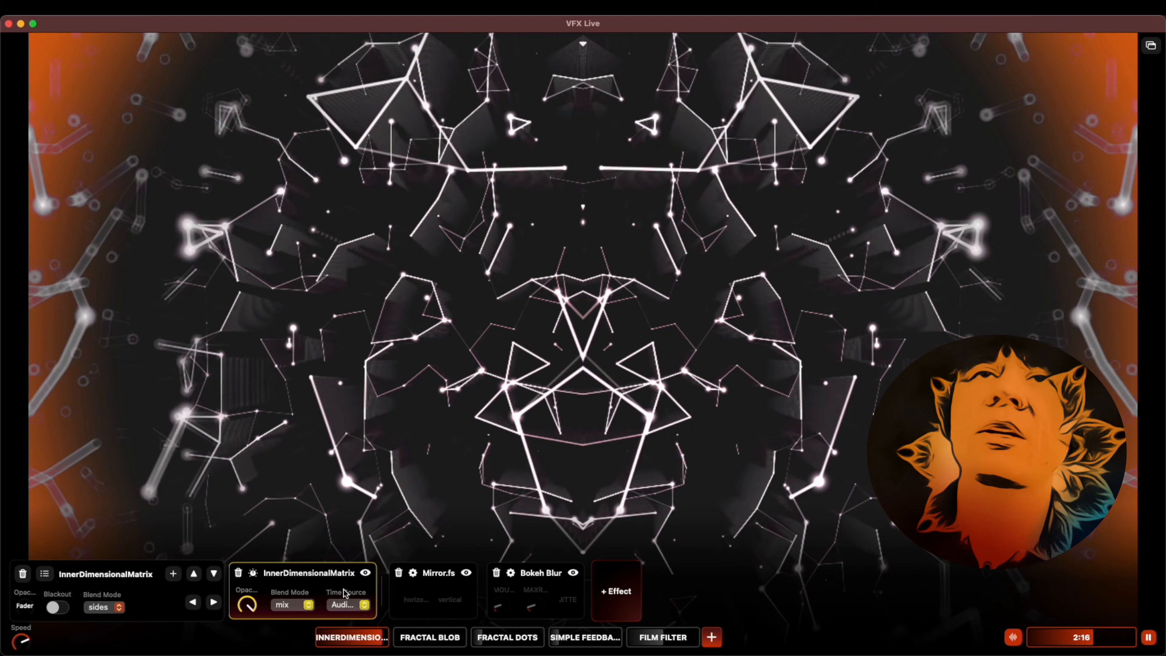
Raise the minimum of the LFO range on the InnerDimensionalMatrix color parameter and hide the layer controls
left_click(253, 573)
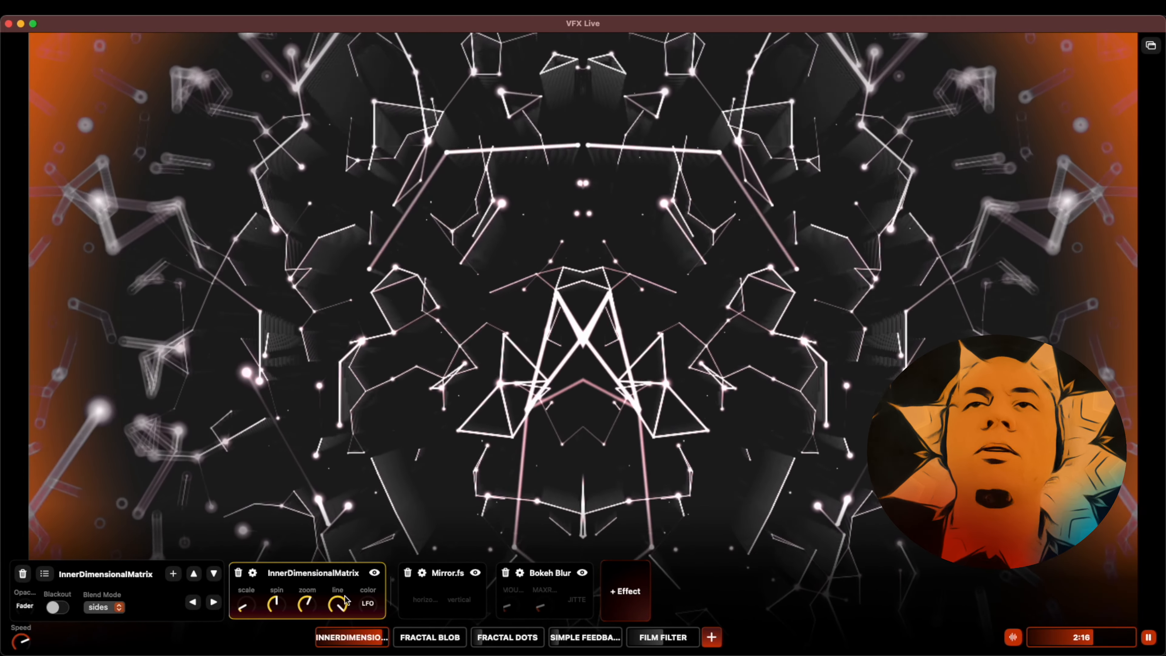
left_click(368, 603)
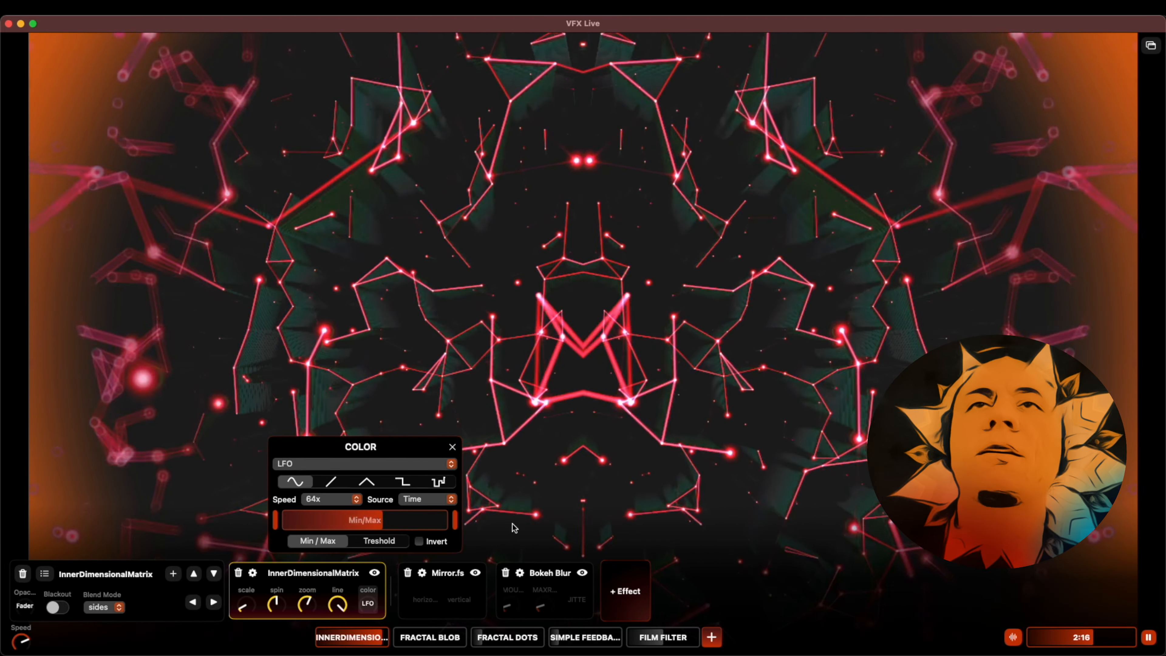
left_click_drag(276, 520, 309, 520)
left_click(41, 549)
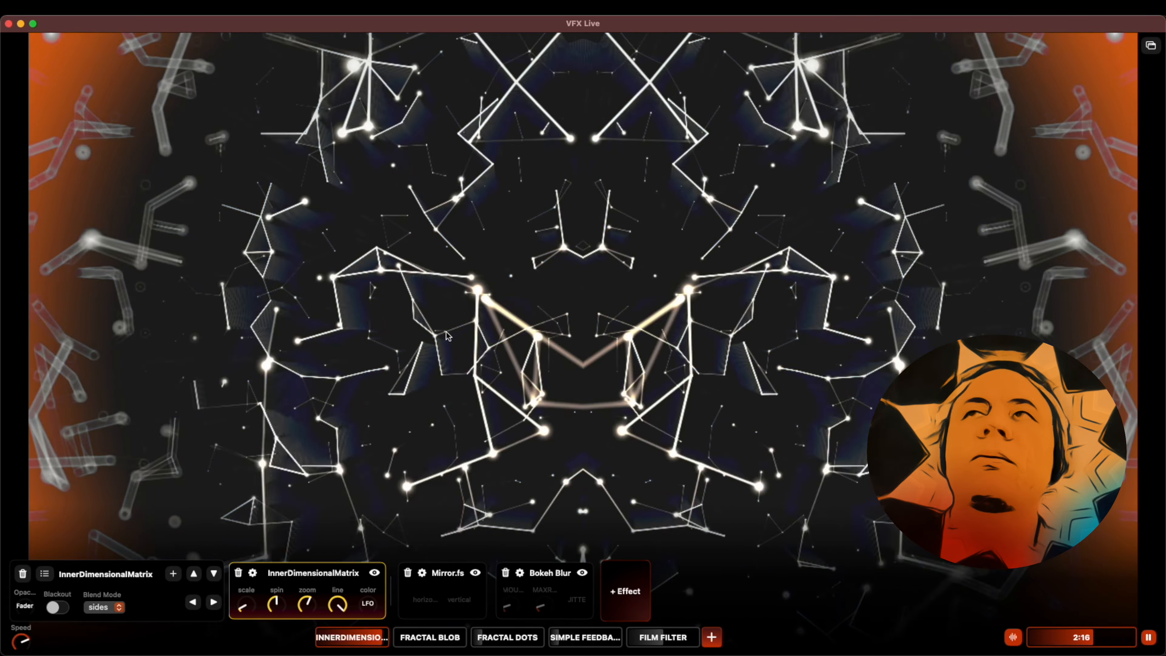
key("Escape")
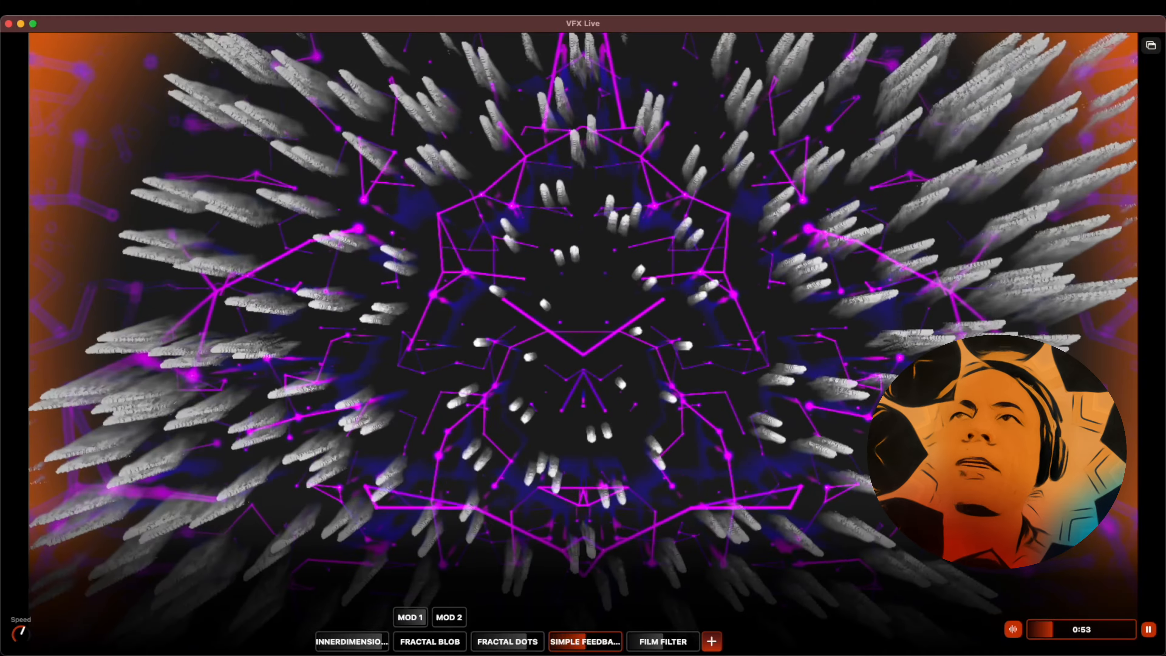
Assign Audio High as the source of the Video Heightfield effect's MAXHEIGHT on the Fractal Dots layer
left_click(515, 643)
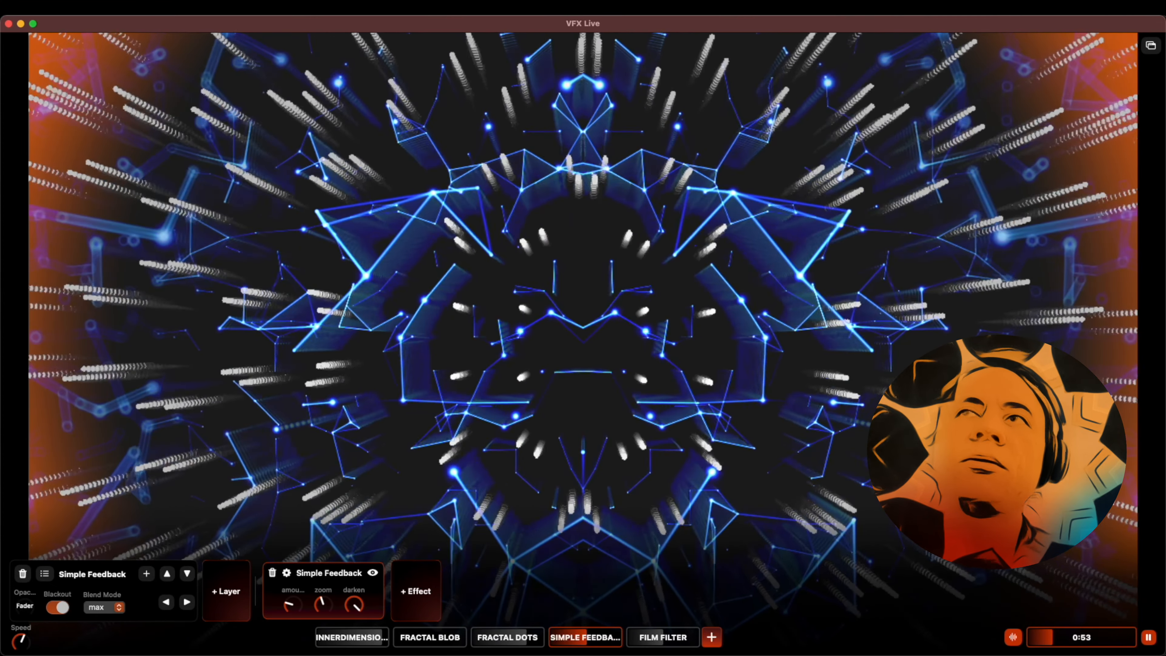
left_click(350, 498)
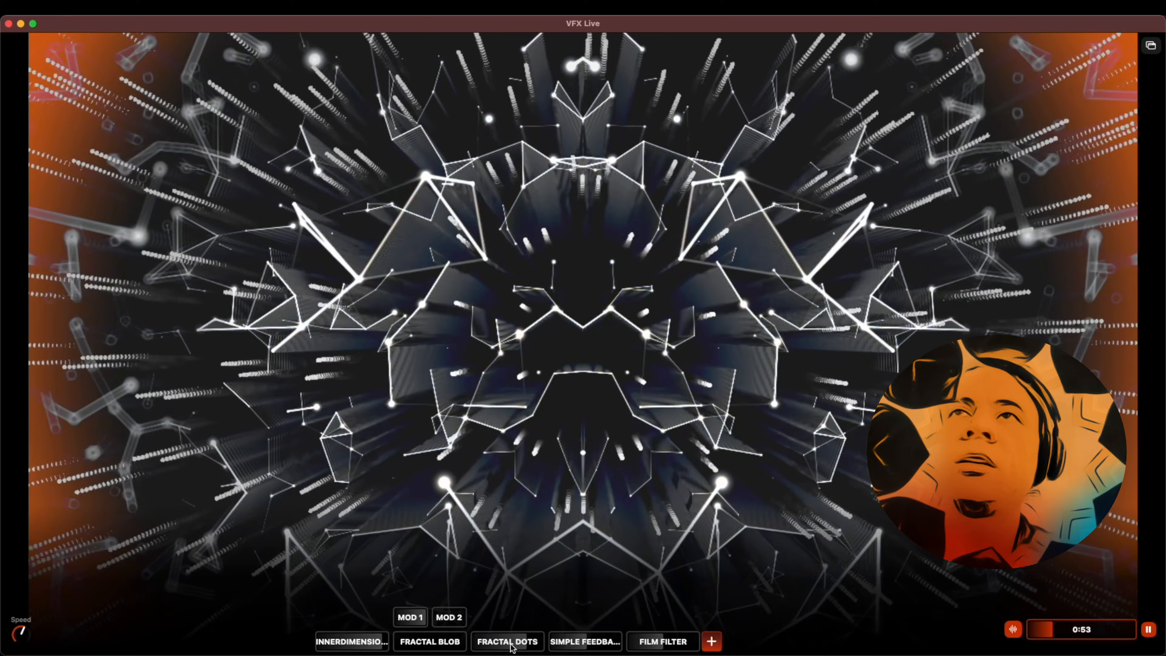
left_click(507, 641)
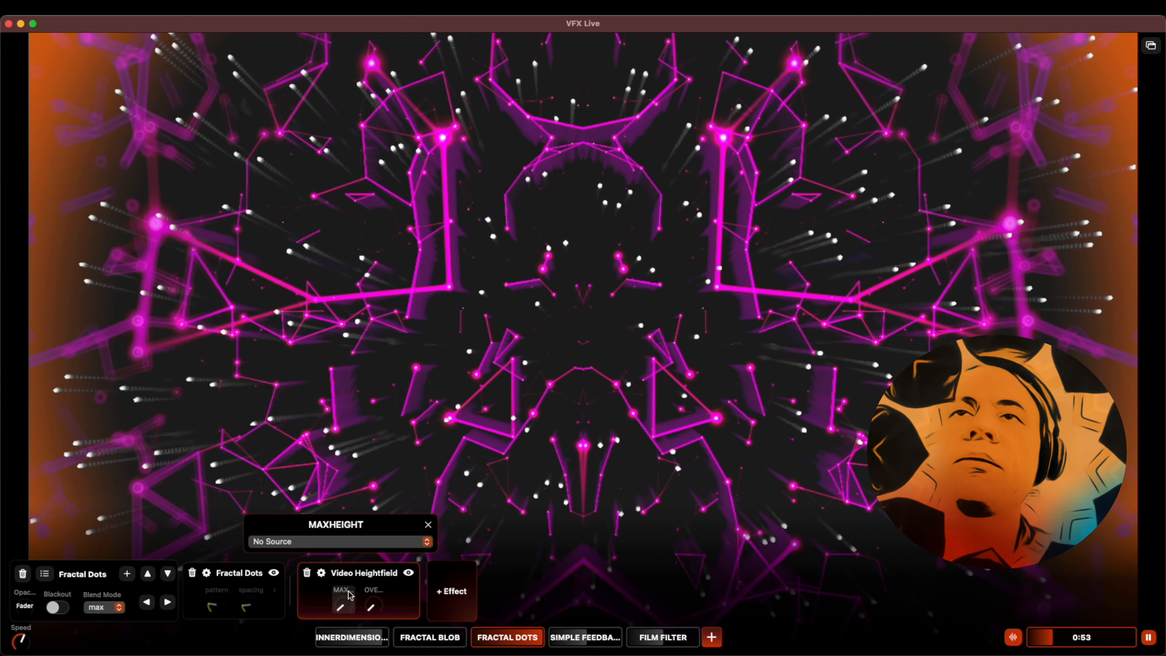
left_click(353, 542)
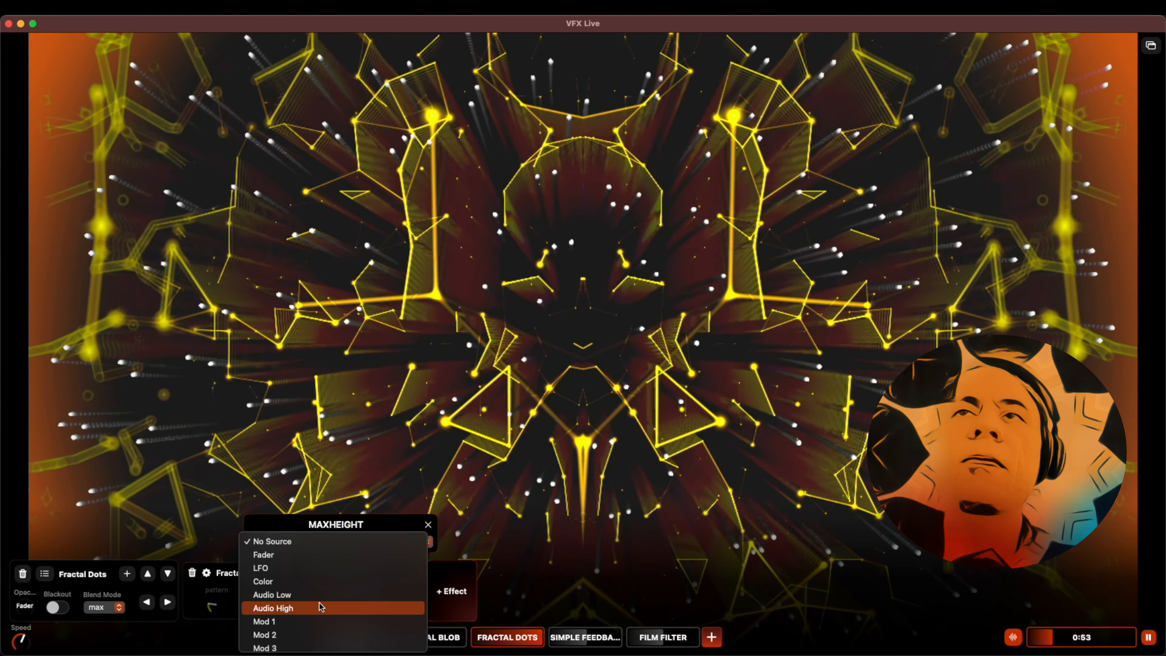
left_click(315, 608)
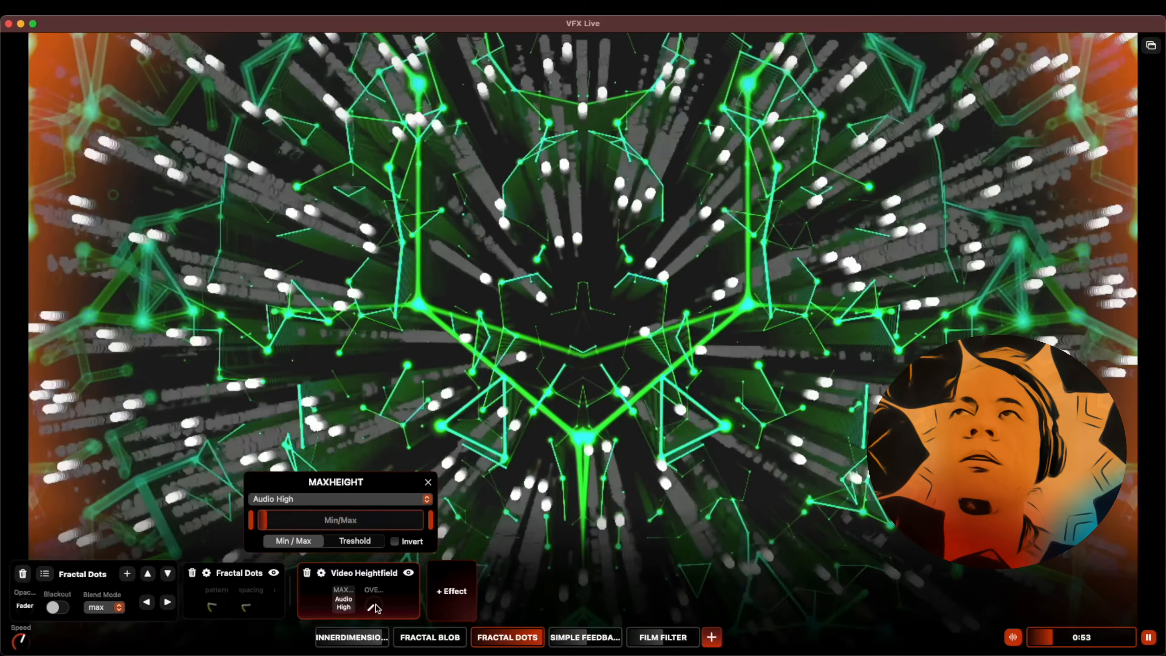
Lower the maximum of the MAXHEIGHT Min/Max range to near its low end and close its source settings
left_click(372, 607)
left_click(345, 600)
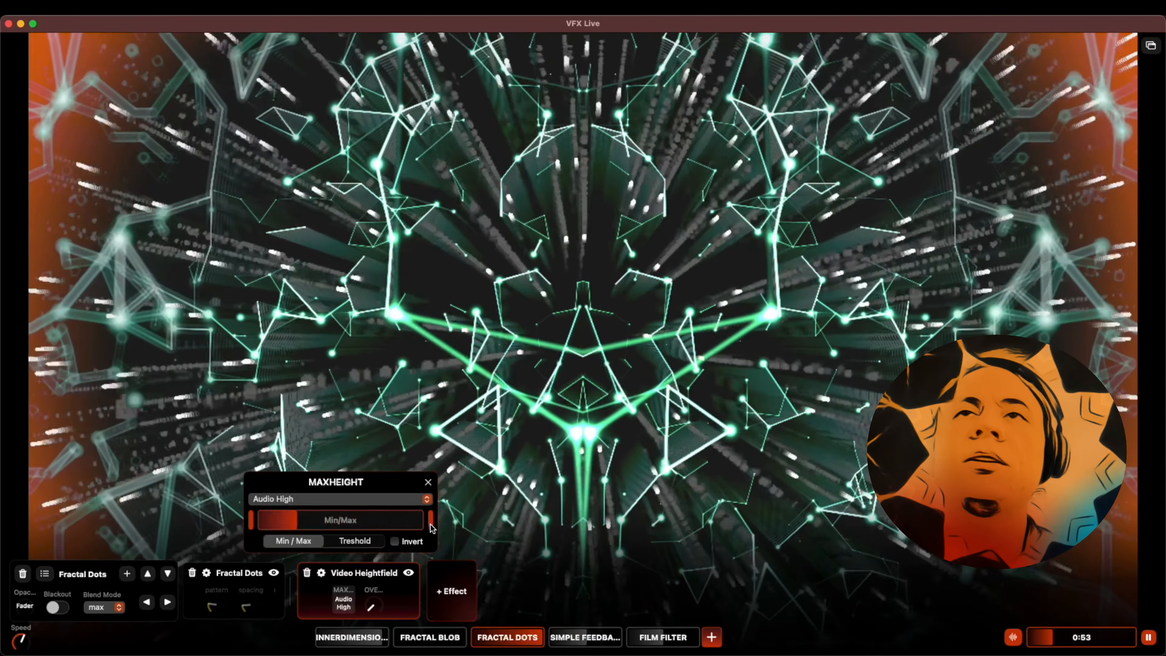
left_click_drag(296, 530, 283, 529)
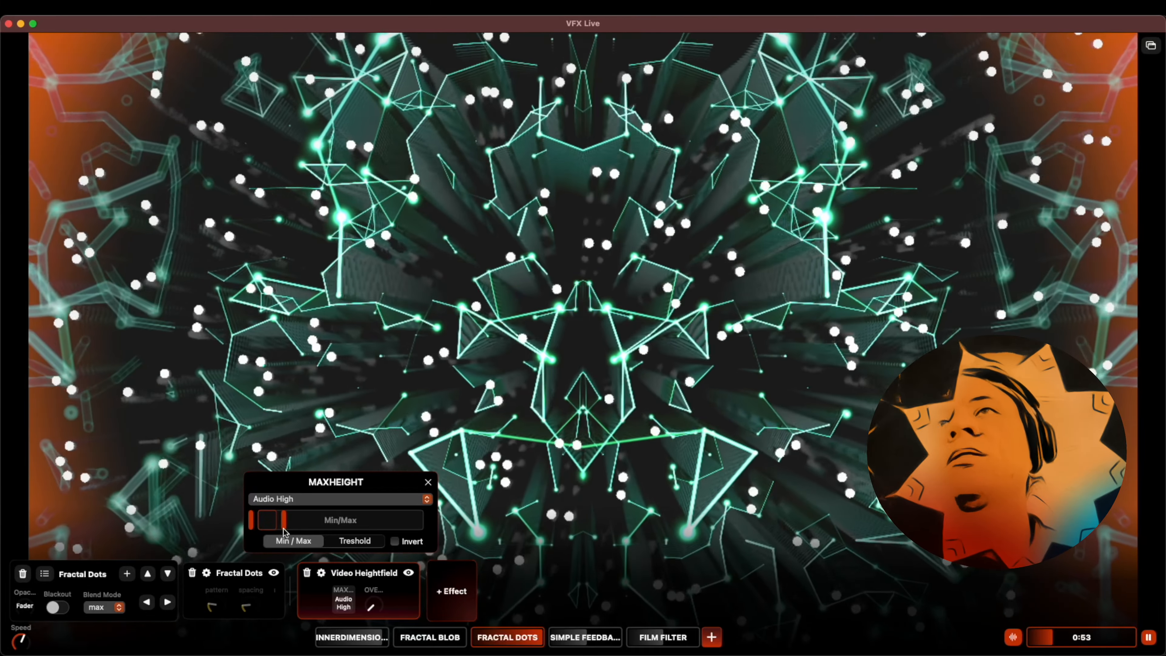
left_click(497, 437)
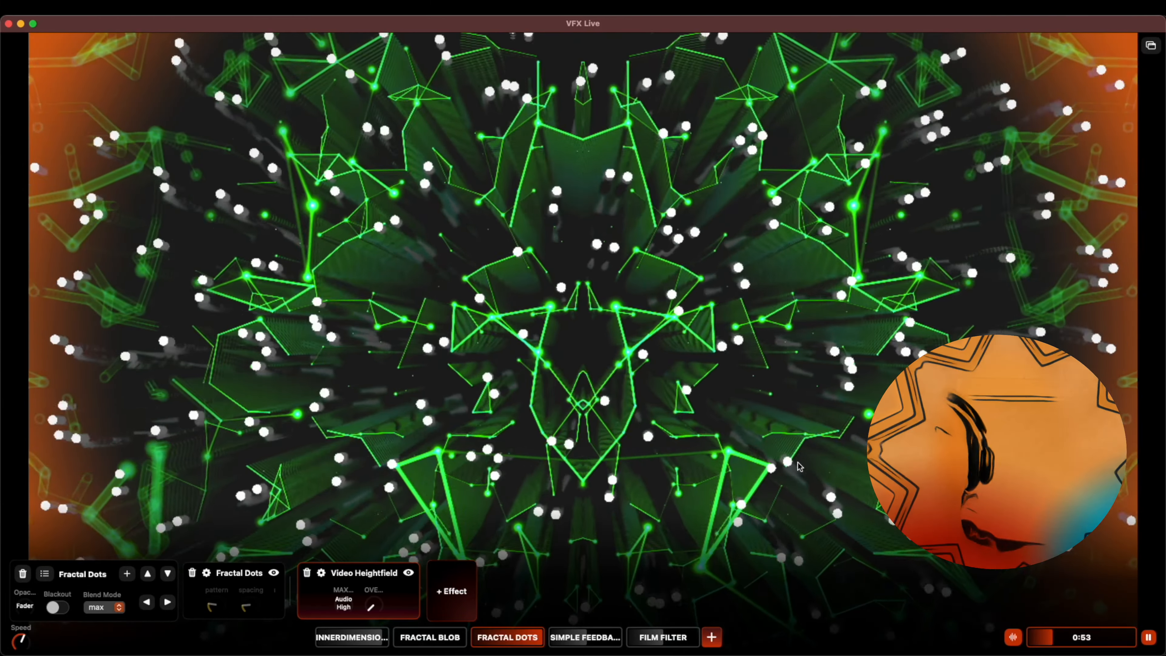
Drive the exposure of the Film Filter layer's Film Filter effect with Audio High
left_click(650, 638)
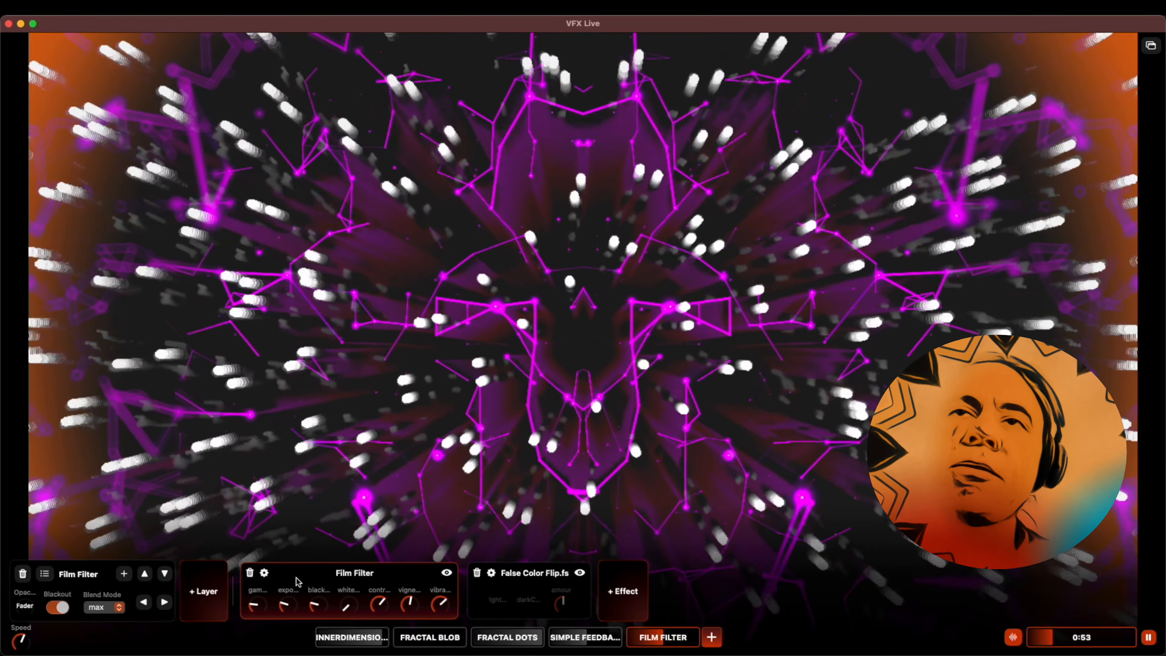
left_click(289, 604)
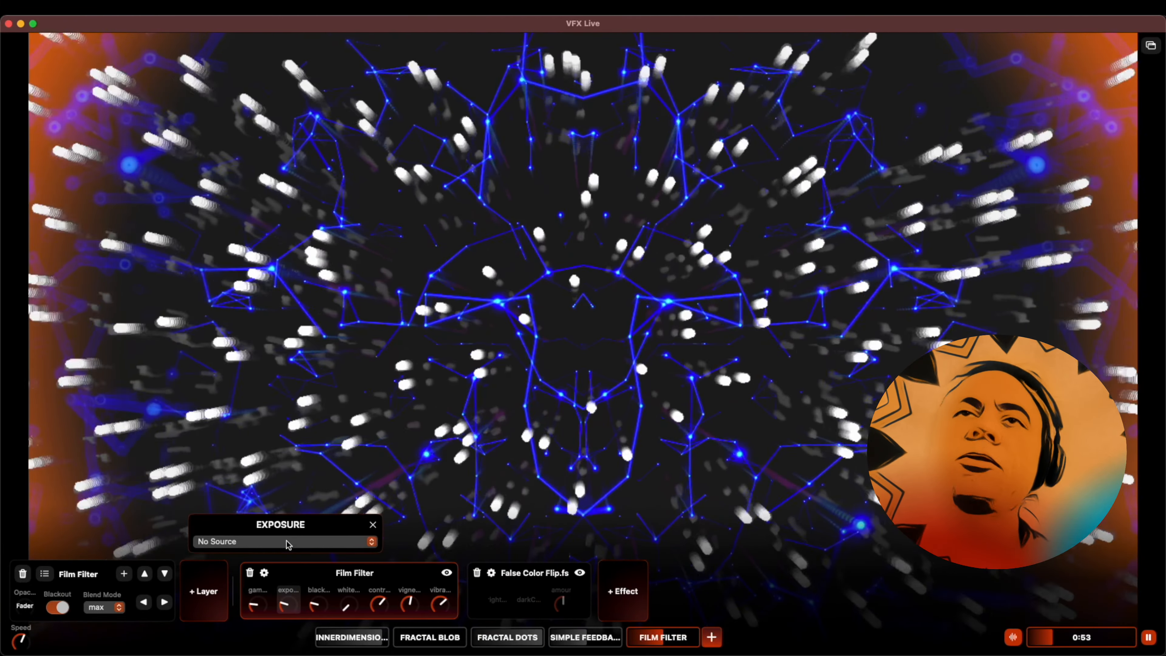
left_click(288, 542)
left_click(328, 610)
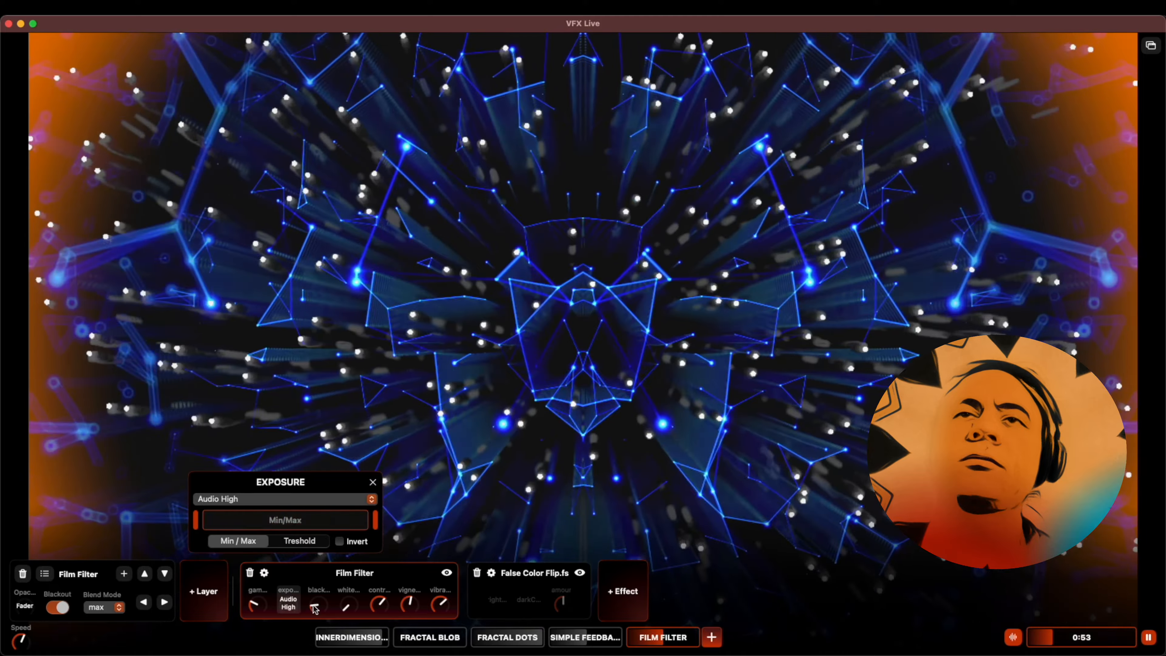
Lower the exposure range's maximum to about halfway, increase the Film Filter contrast and close the exposure settings
left_click_drag(375, 521, 278, 523)
left_click_drag(380, 604, 409, 597)
left_click(373, 482)
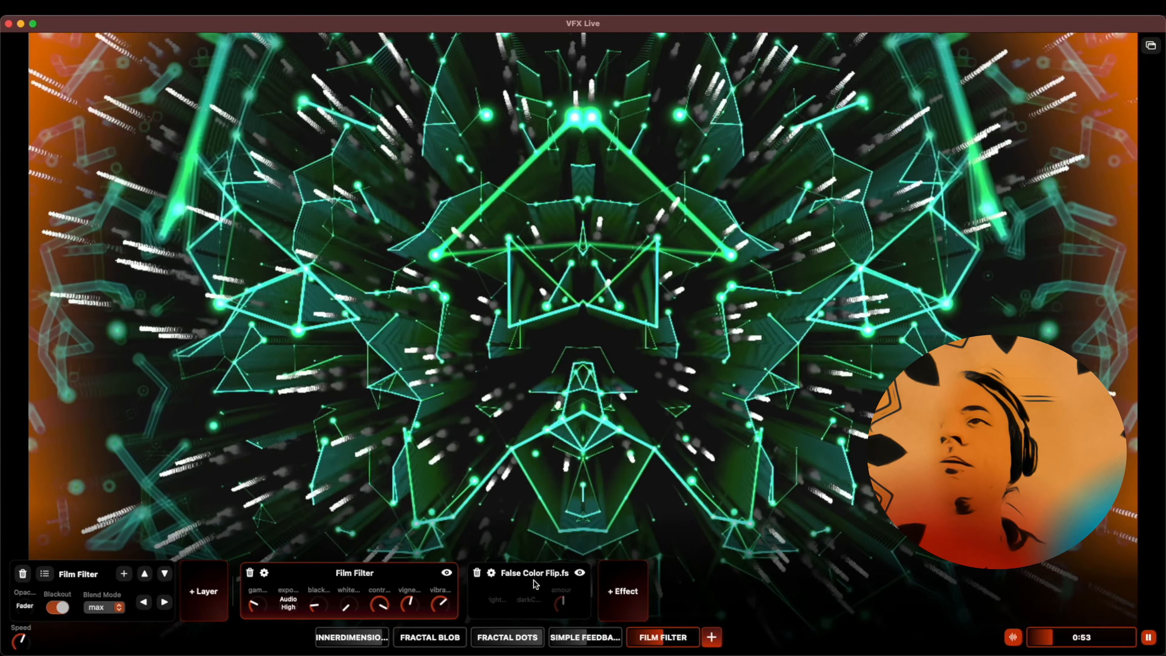
Expand the Film Filter layer's False Color Flip effect, hide the layer controls, and look over the audio settings
left_click(535, 583)
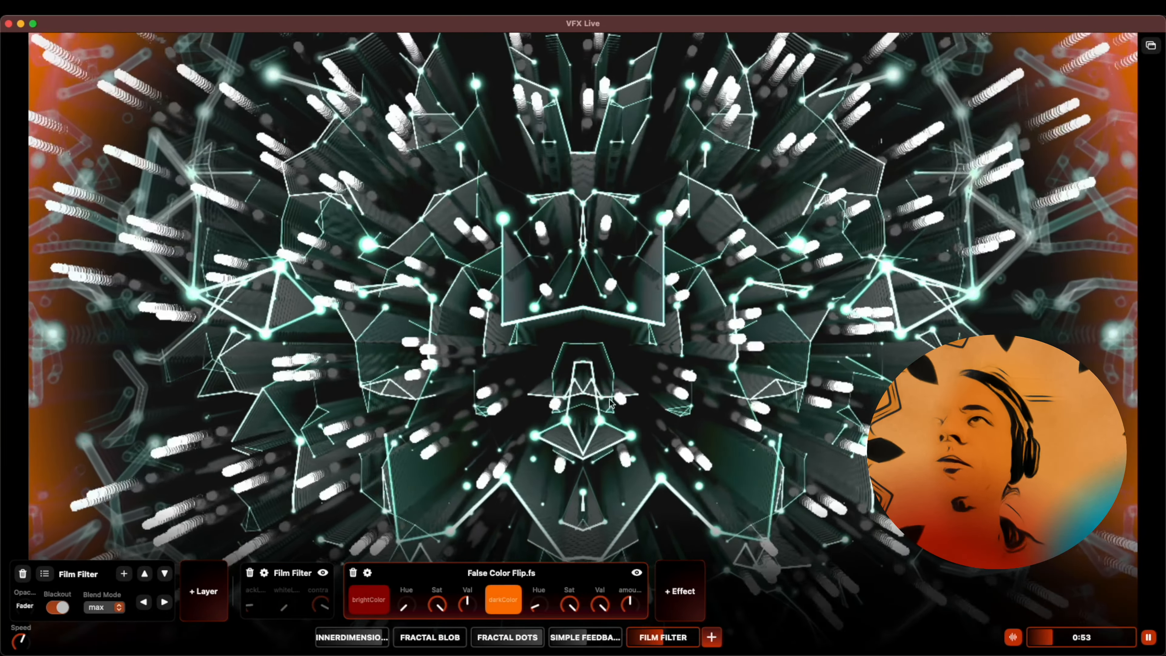
left_click(610, 399)
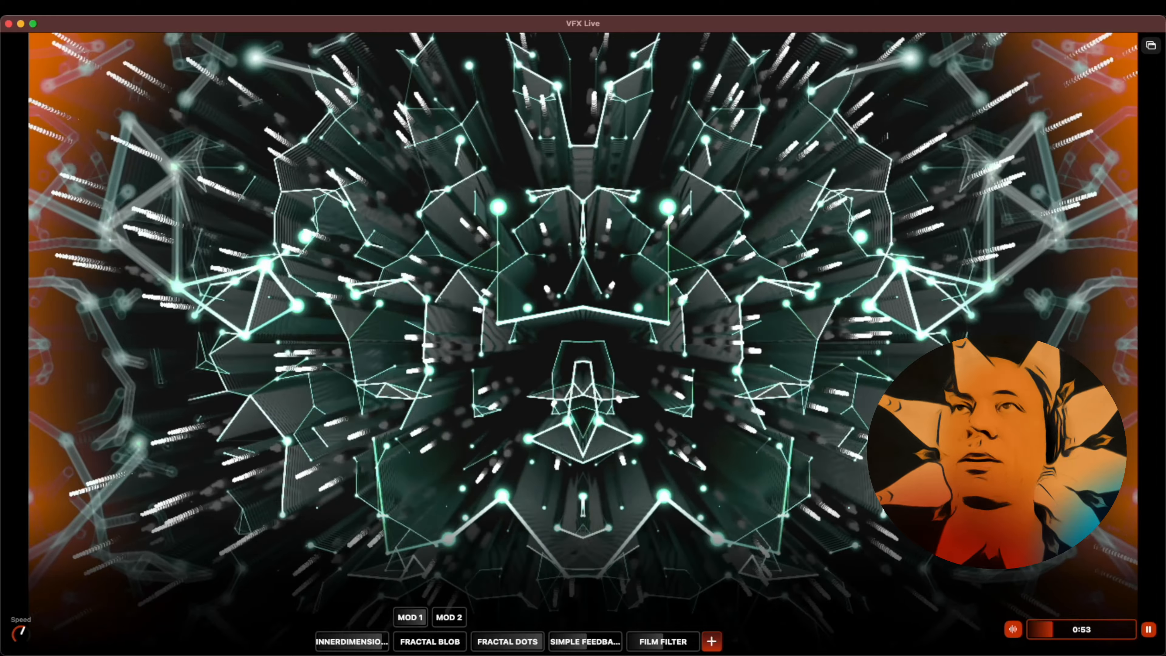
key("super+comma")
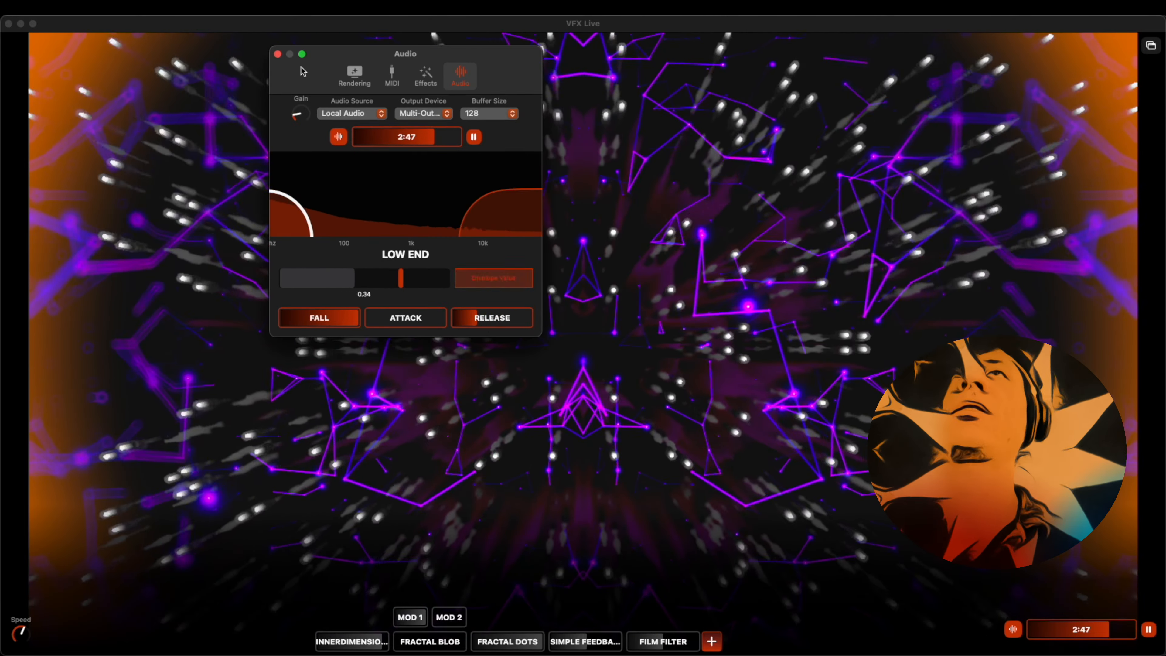
left_click(278, 54)
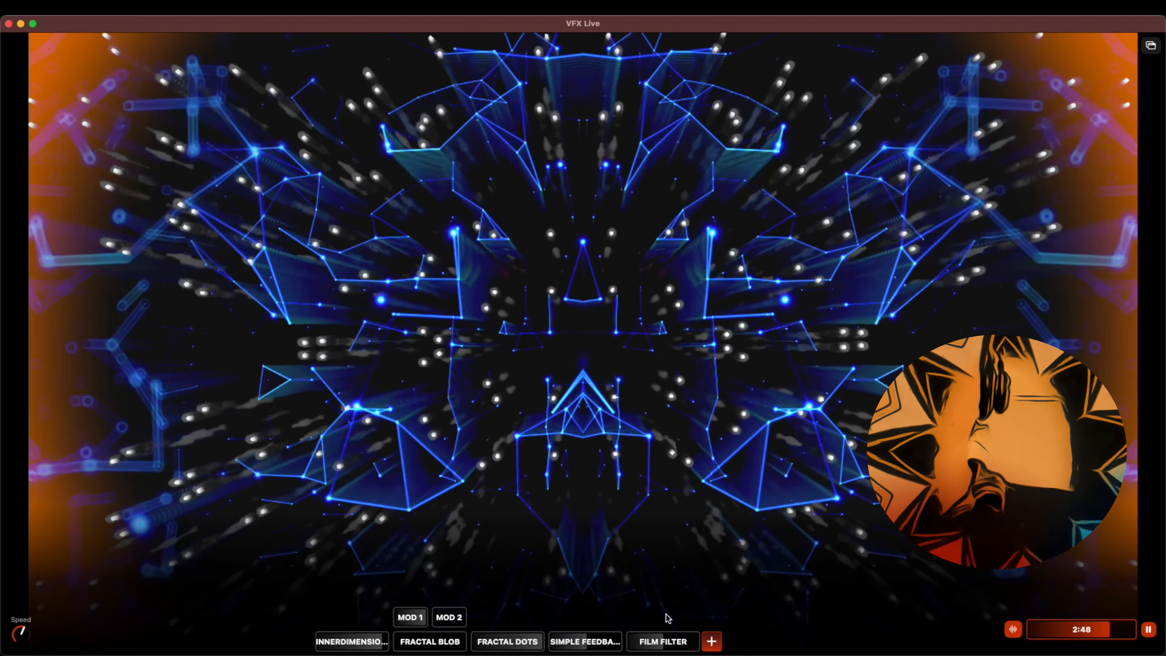
Drive the opacity of the Film Filter layer's False Color Flip effect with Audio High
left_click(662, 639)
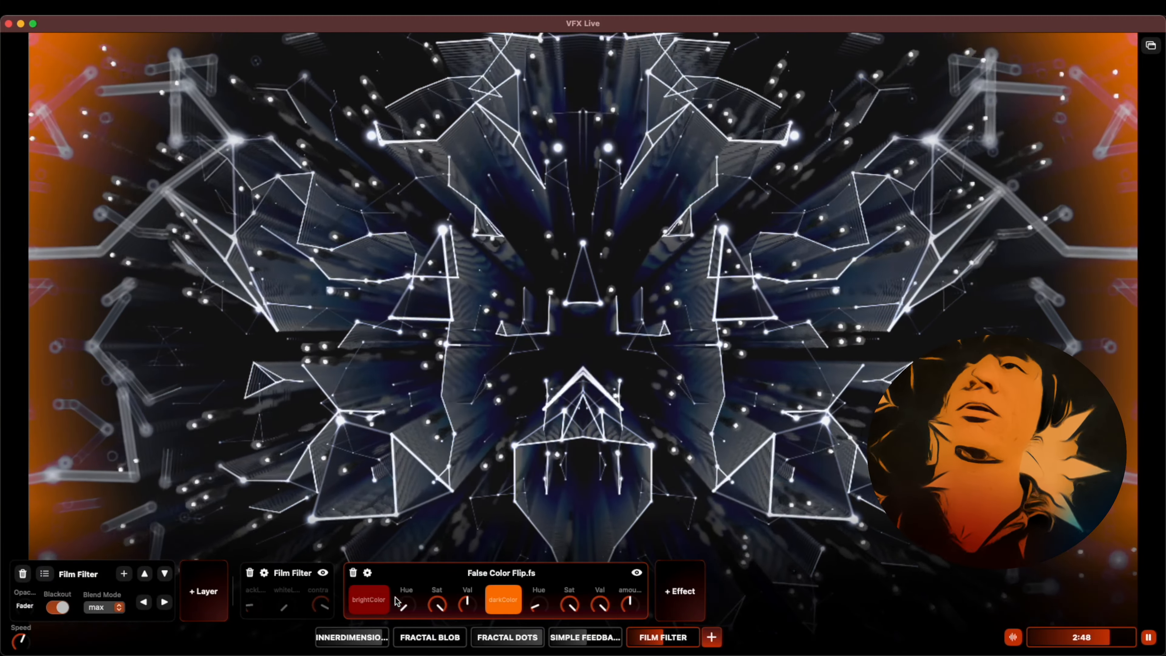
left_click(367, 572)
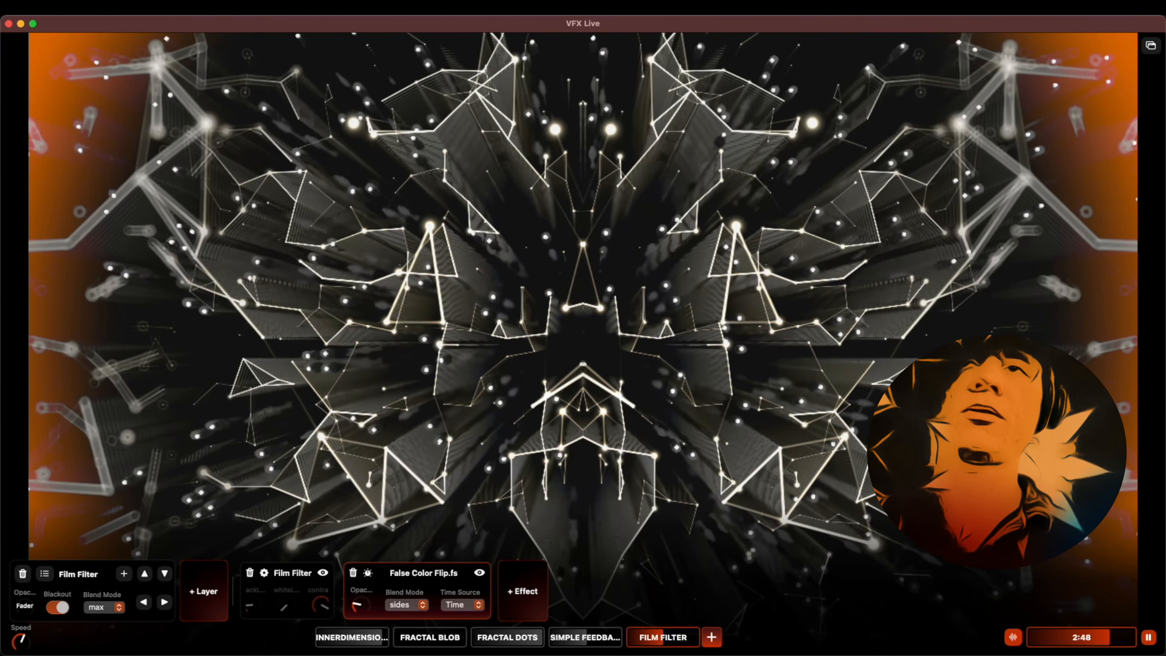
left_click(317, 542)
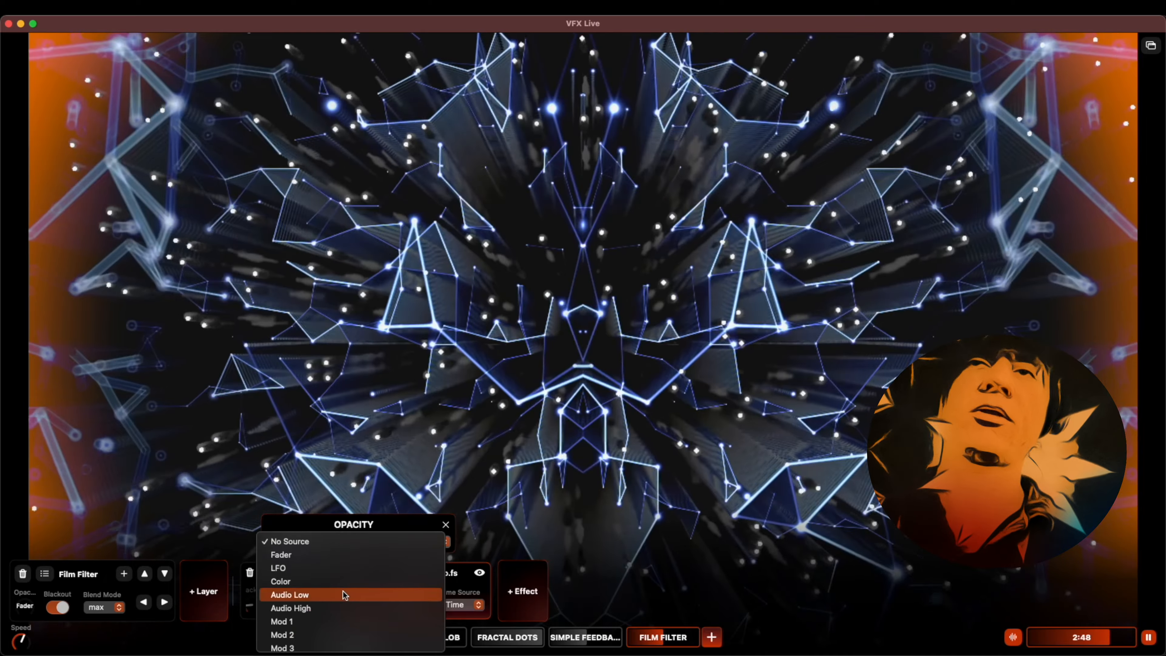
left_click(334, 608)
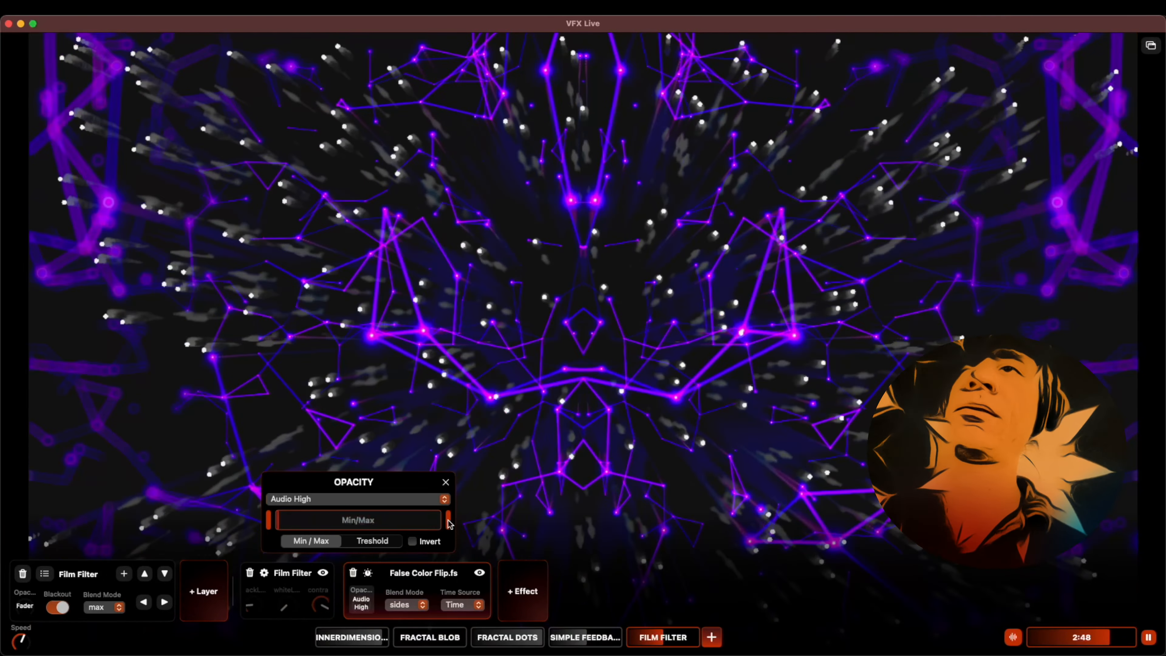
Narrow the False Color Flip opacity's Min/Max range to a small band in its lower half and close the opacity settings
left_click_drag(447, 523, 363, 529)
left_click_drag(288, 525, 311, 523)
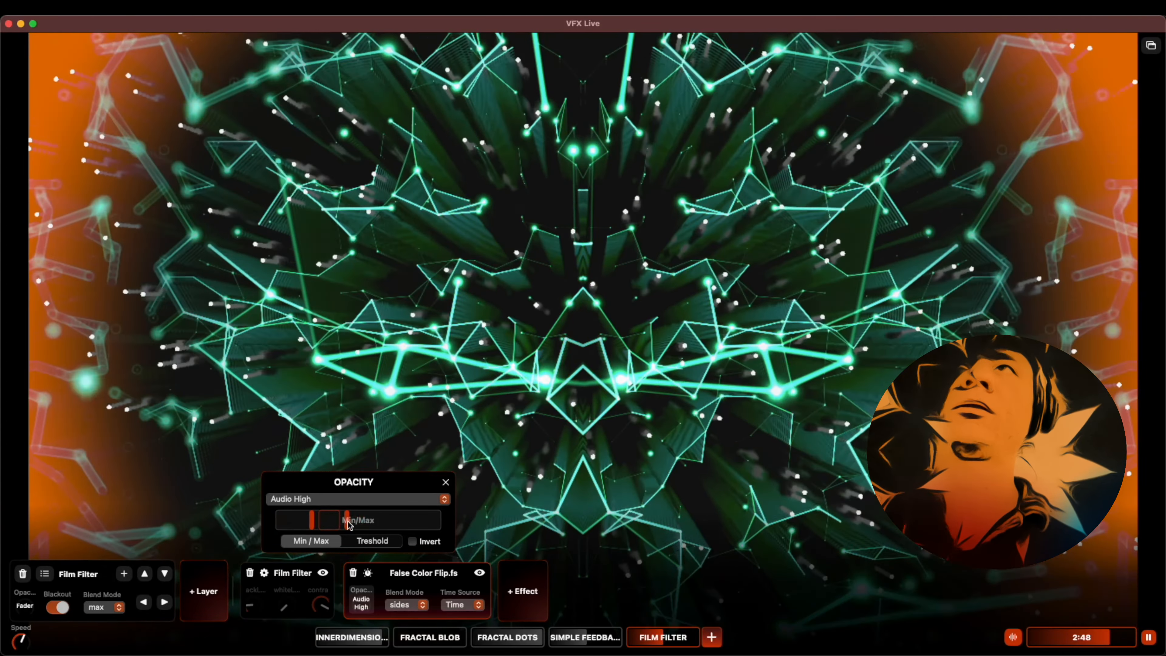
left_click_drag(348, 521, 343, 521)
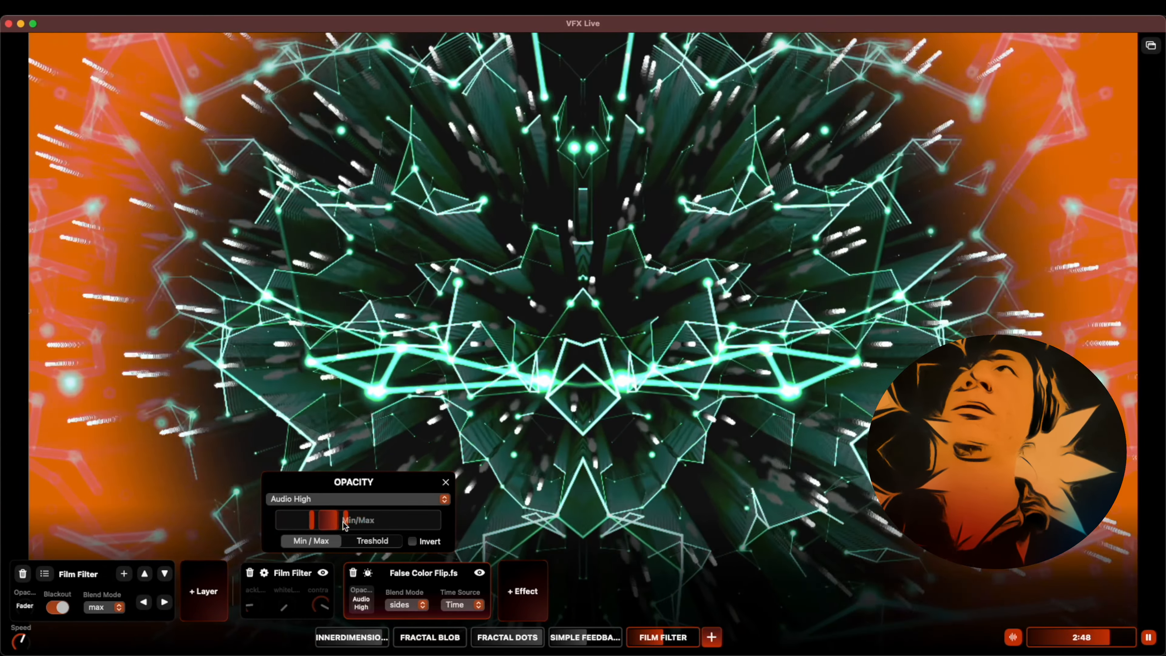
left_click(540, 381)
Look over the audio settings again, close them and hide the layer controls to view the visuals
key("super+comma")
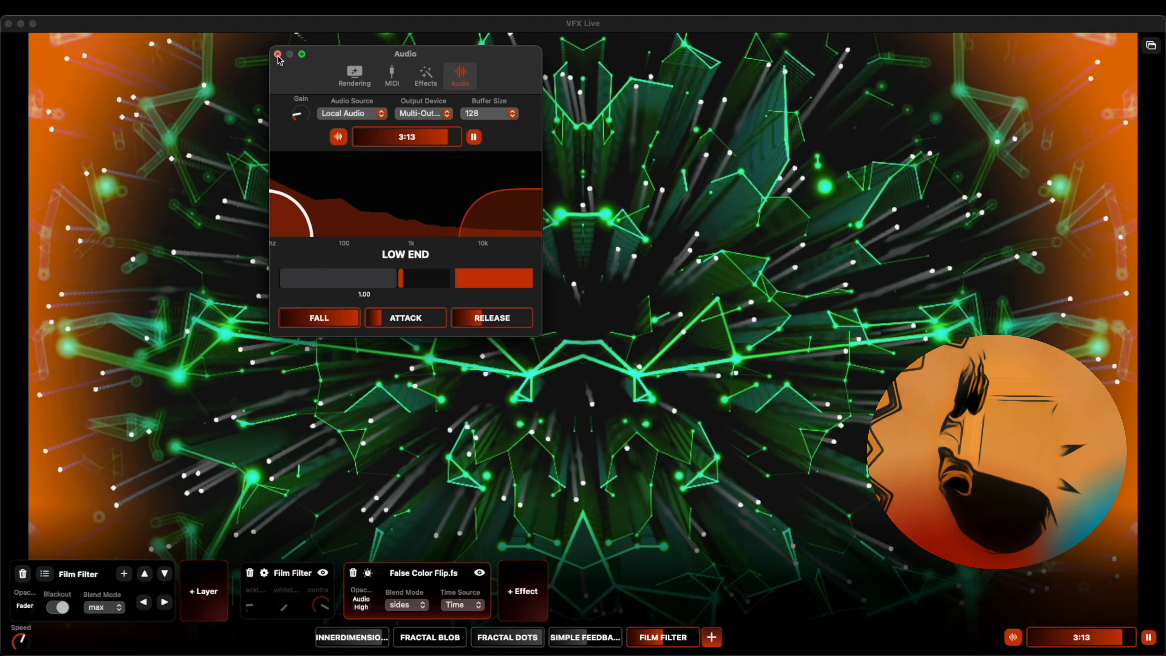
left_click(630, 267)
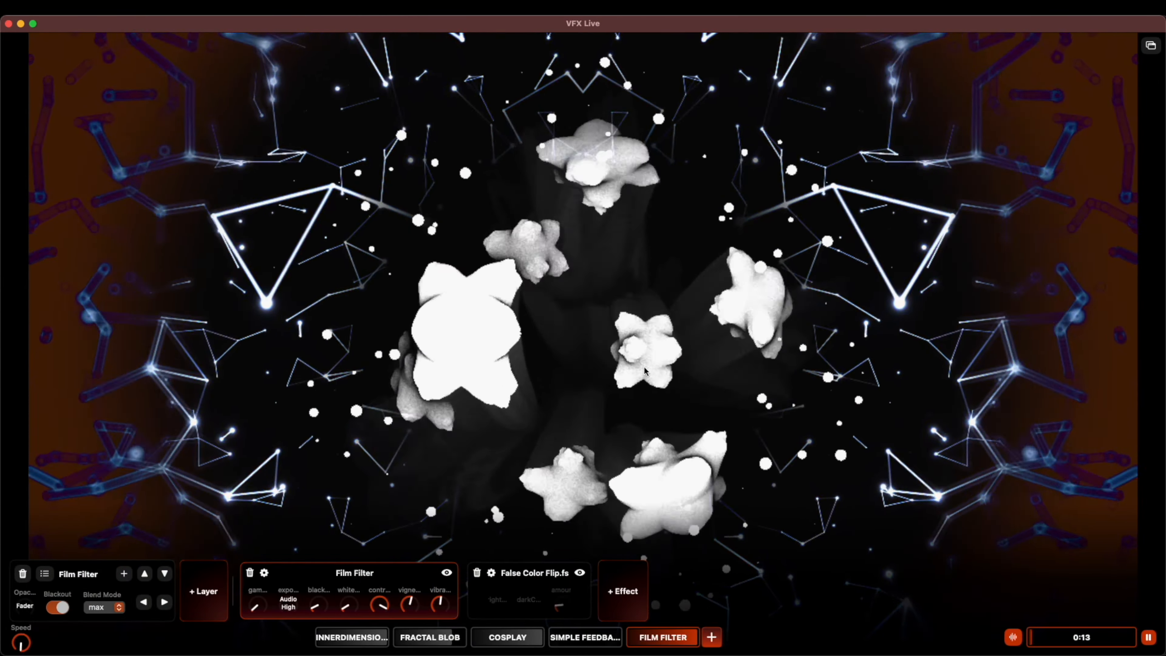
left_click(672, 503)
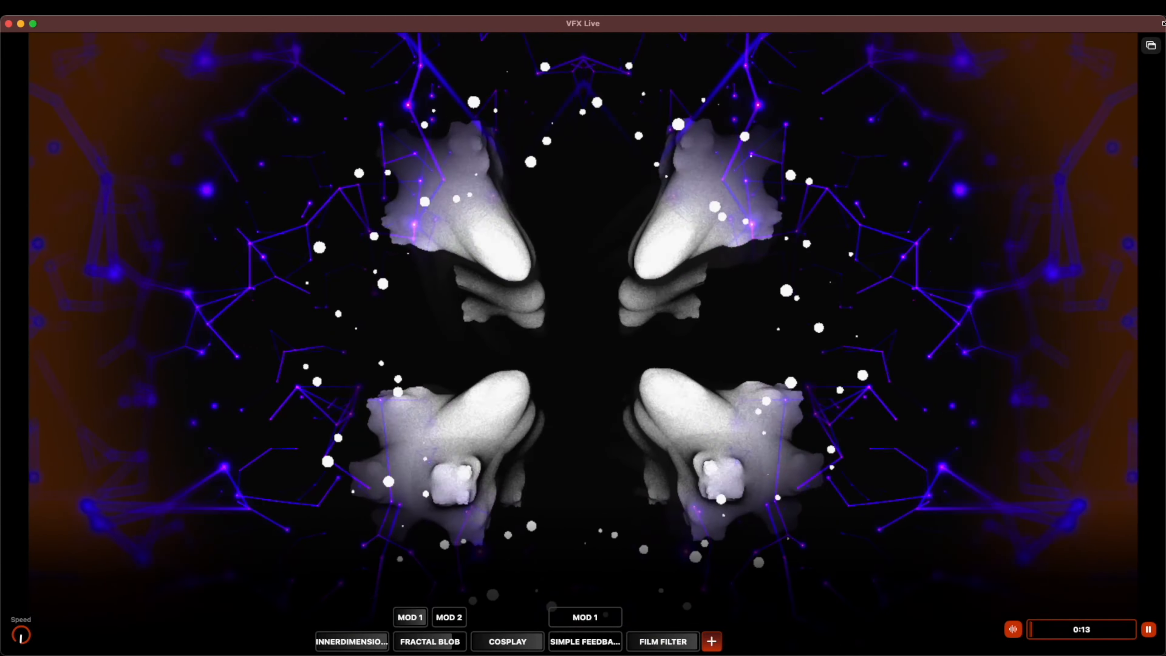
Shrink the main window, open two separate output windows and arrange them side by side next to it
left_click(1150, 45)
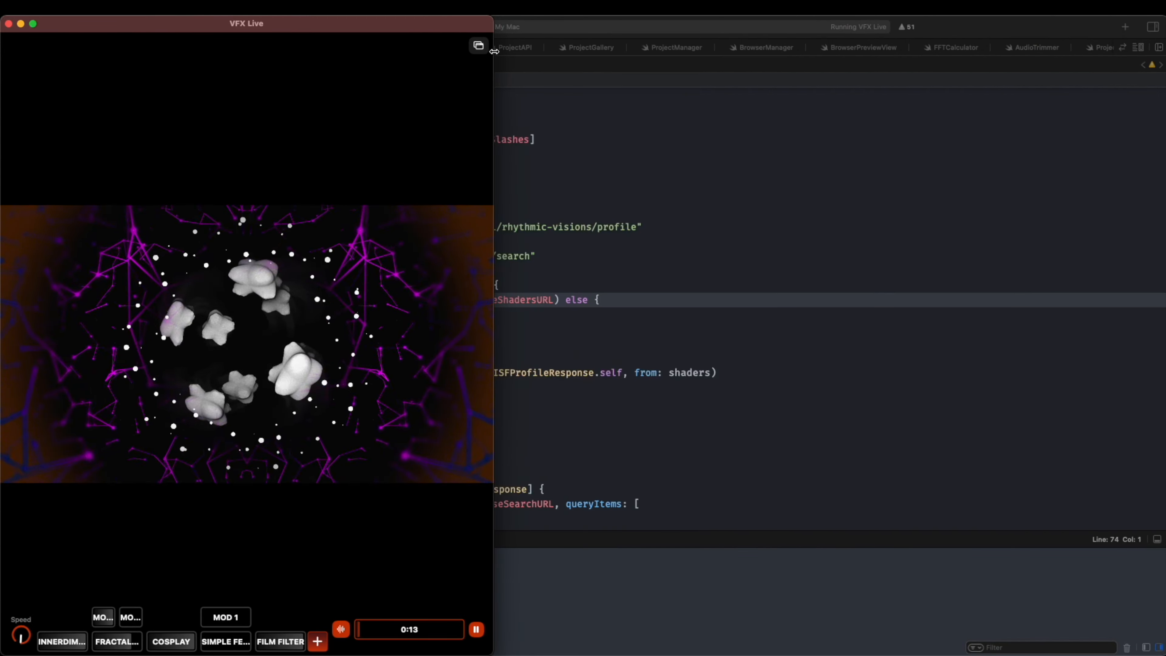
left_click(479, 46)
left_click_drag(507, 109, 583, 162)
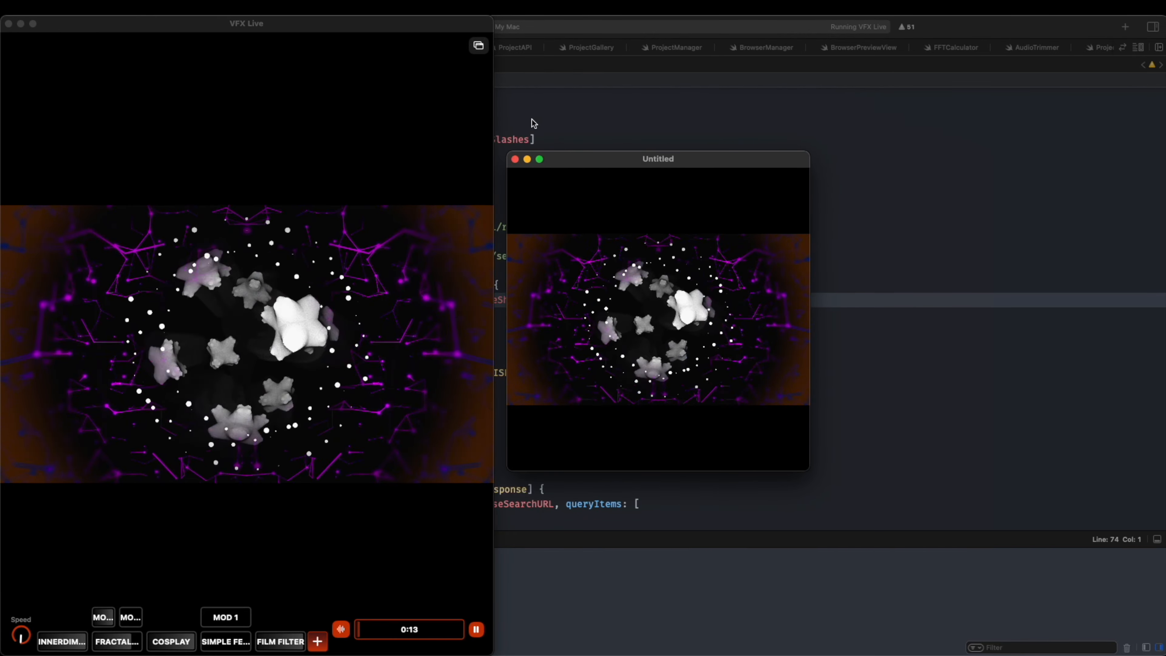
left_click(479, 46)
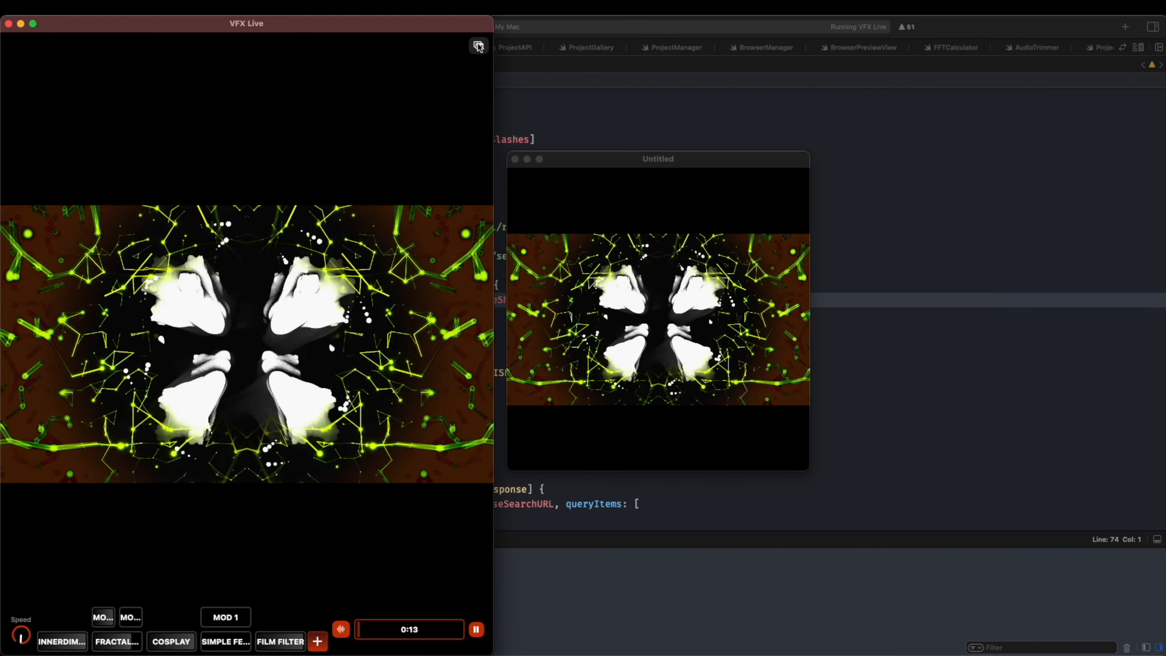
left_click_drag(594, 106, 926, 67)
left_click_drag(698, 159, 667, 60)
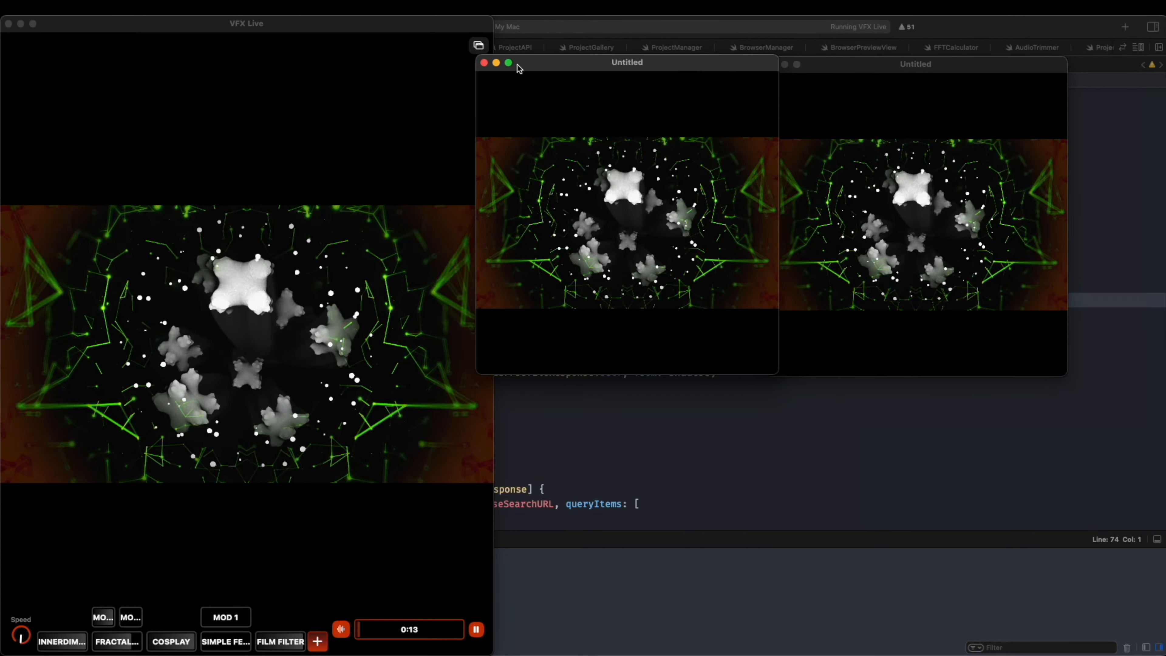
left_click_drag(532, 62, 544, 77)
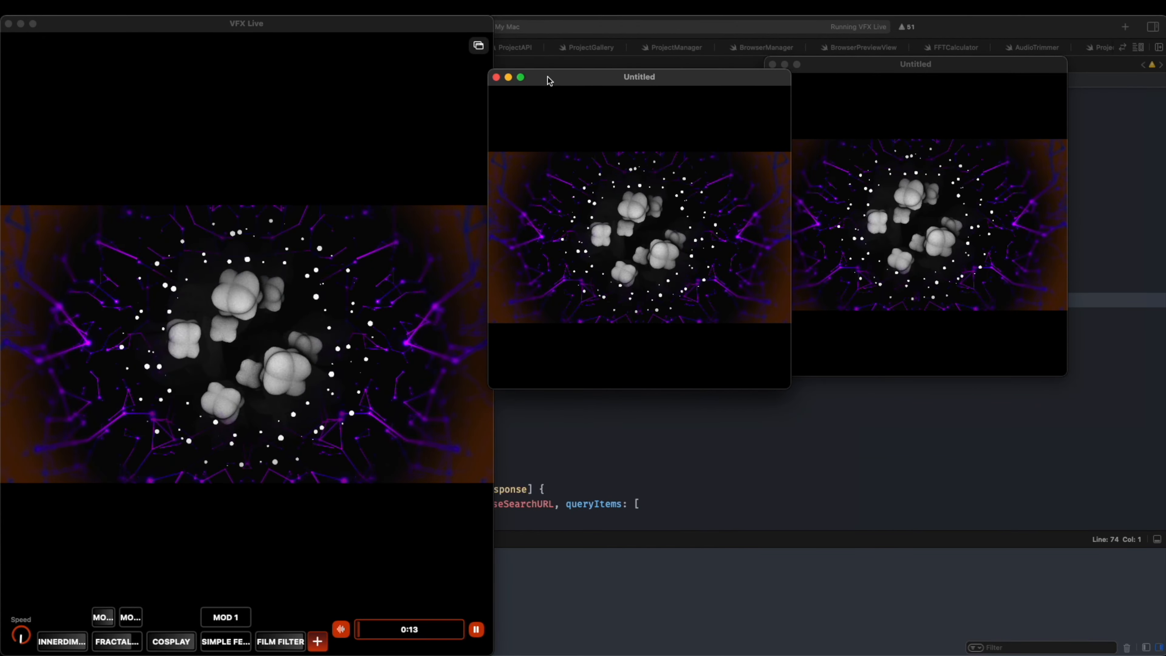
Preview one output window in full screen, close both output windows and enlarge the main window again
left_click(521, 78)
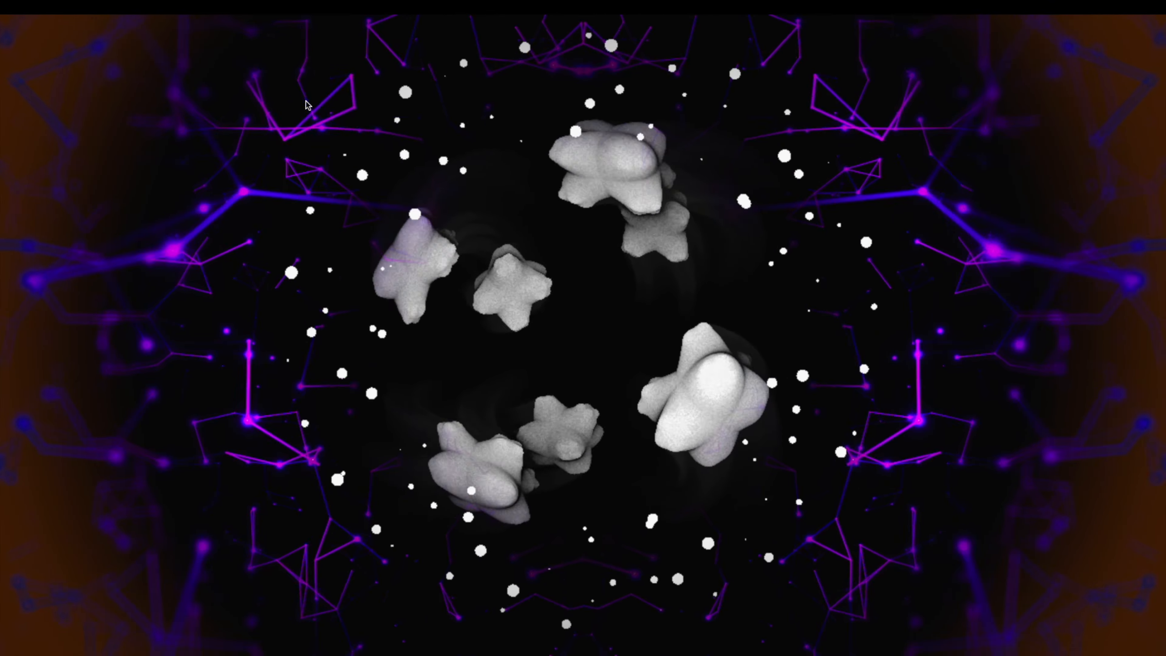
key("Escape")
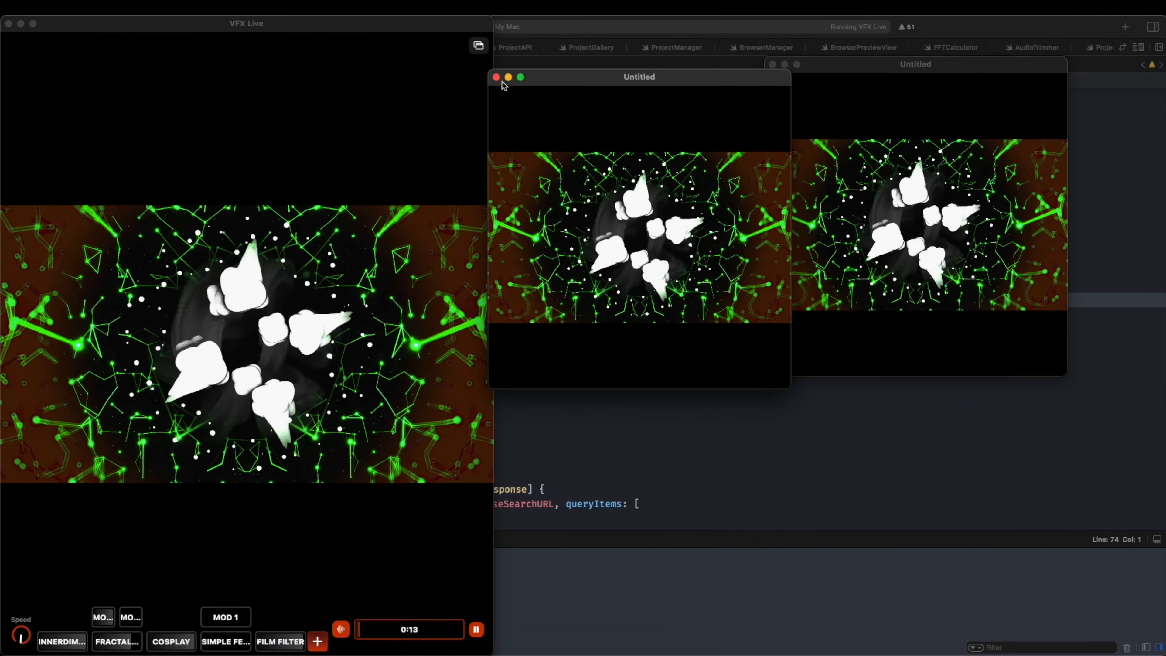
left_click(496, 77)
left_click(773, 65)
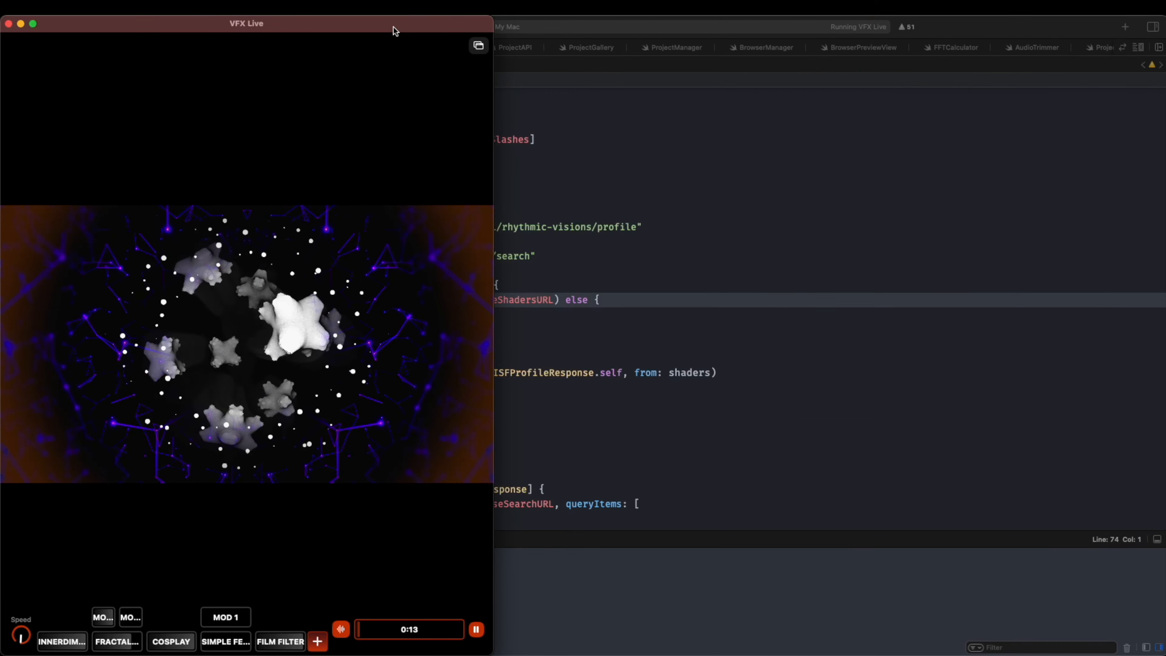
double_click(393, 28)
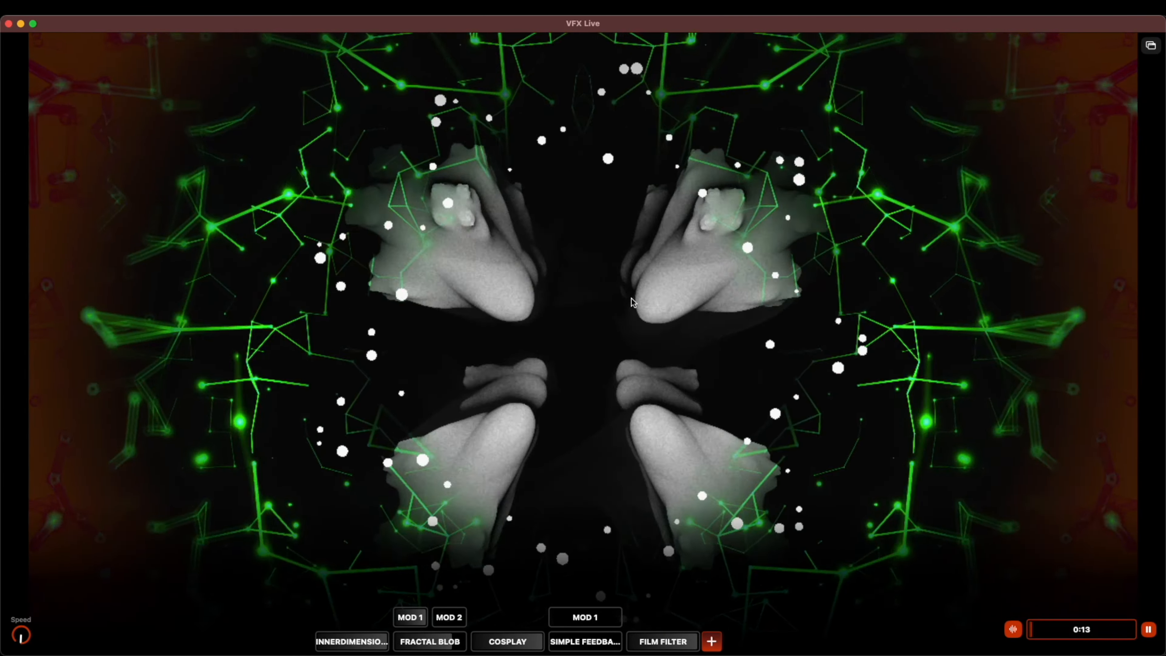
Open the render settings and try the 1:1 and 9:16 aspect ratios
key("super+comma")
left_click(363, 84)
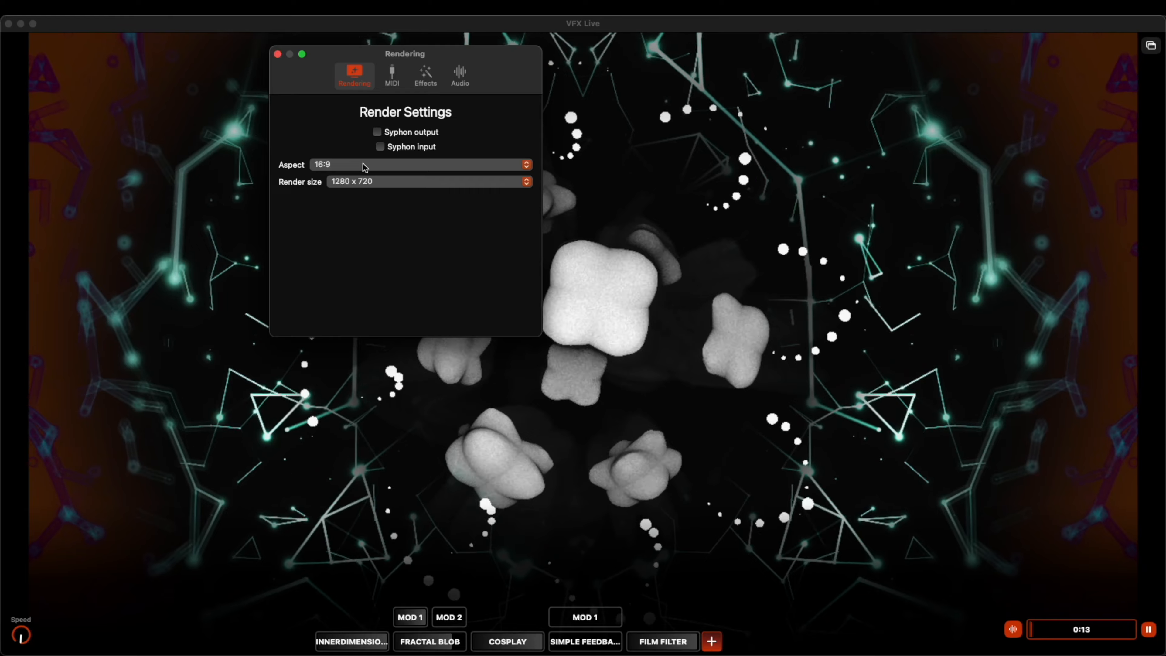
left_click(363, 164)
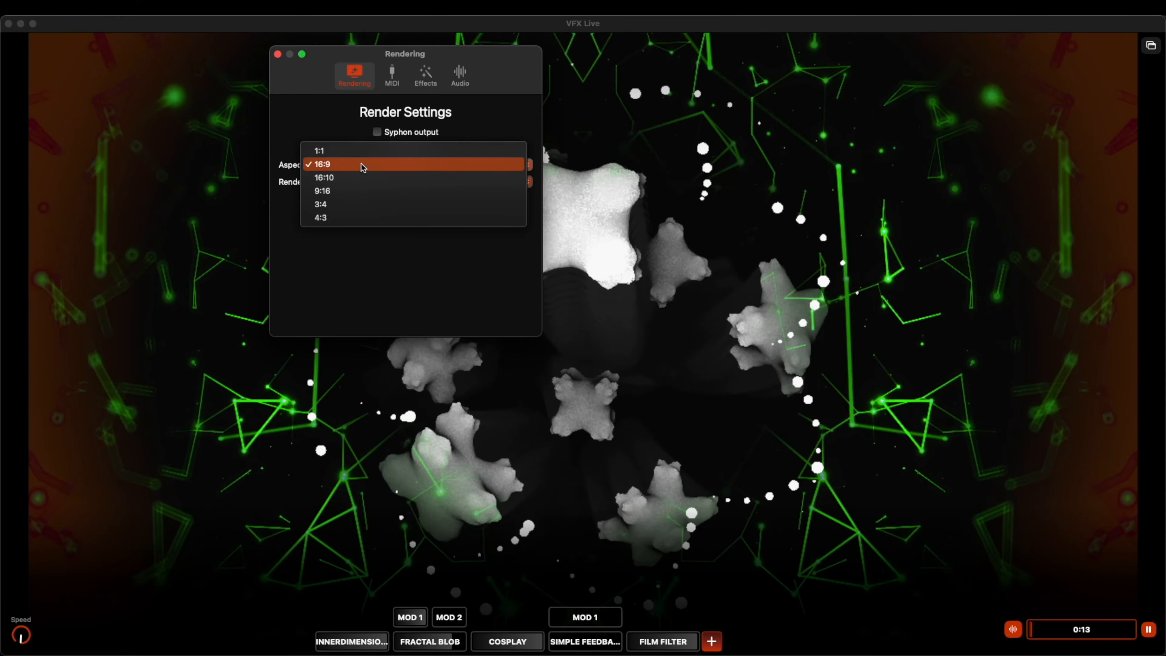
left_click(367, 150)
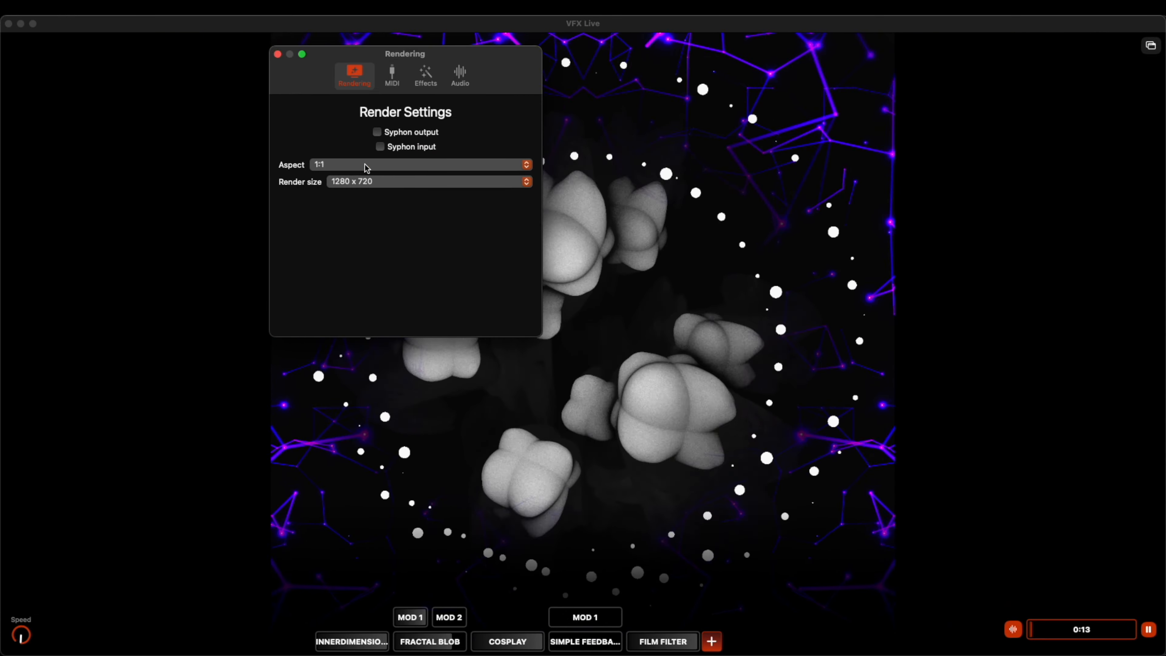
left_click(360, 164)
left_click(352, 203)
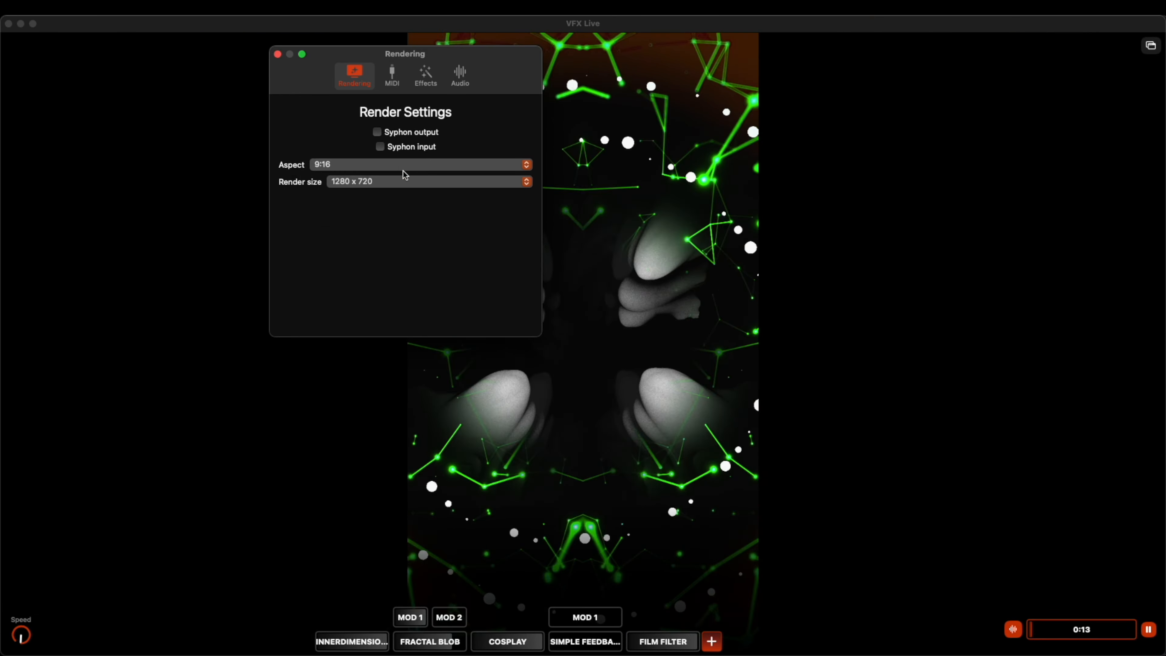
Set the render size to 1920 x 1080 and the aspect to 16:9
left_click(358, 183)
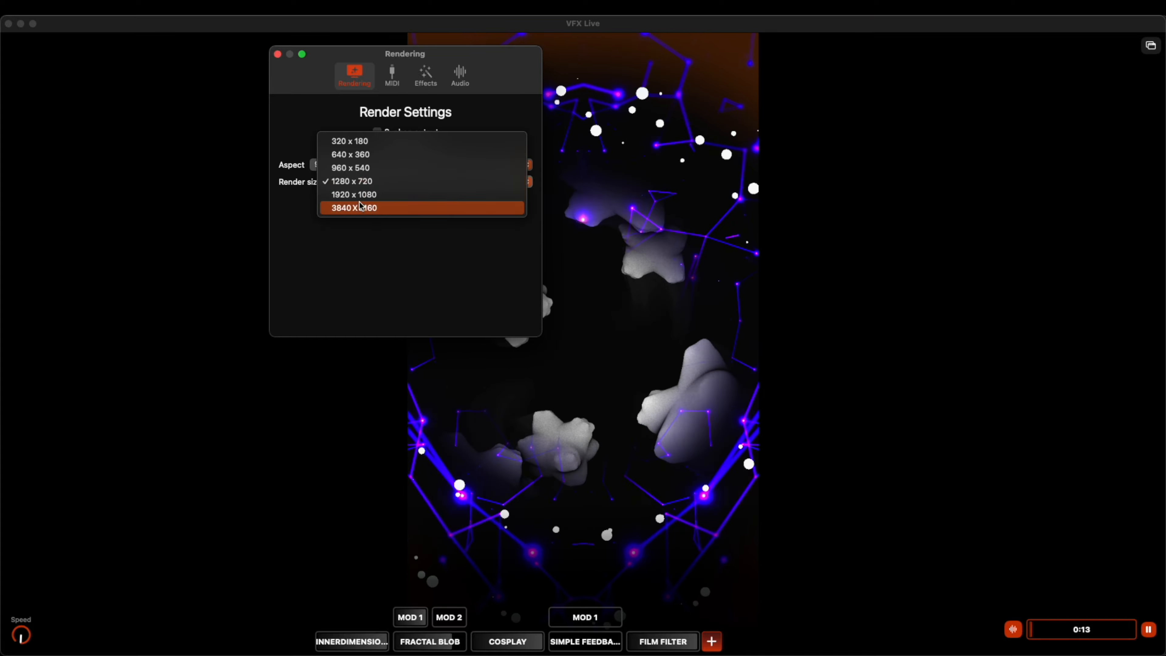
left_click(362, 194)
left_click(363, 182)
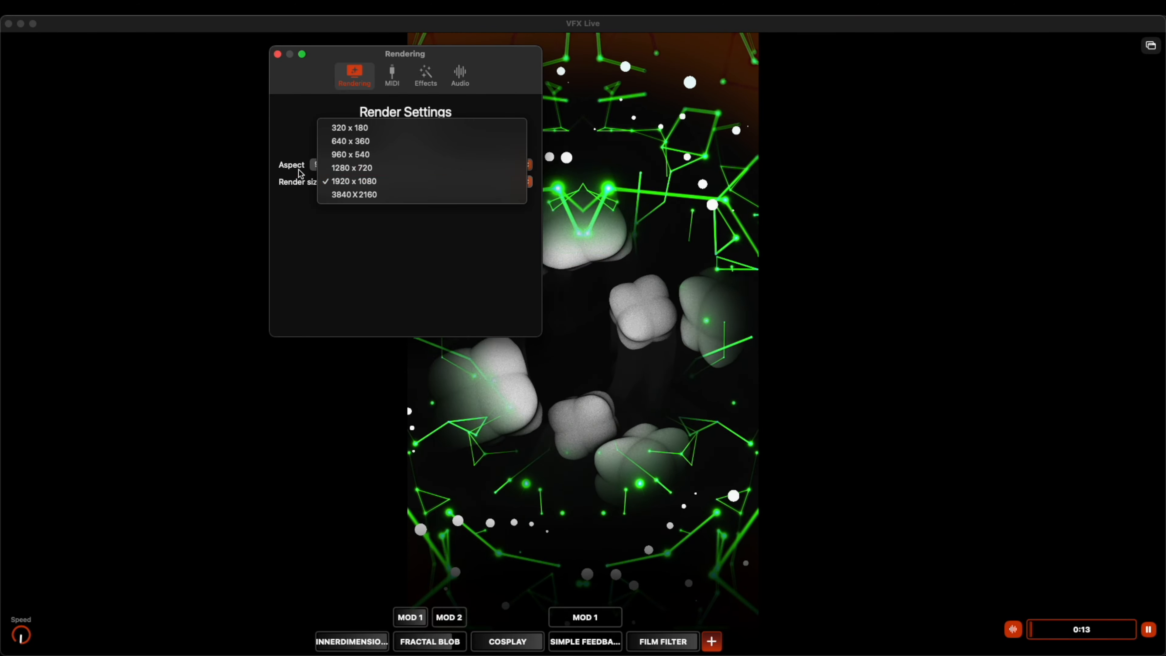
left_click(365, 181)
left_click(360, 164)
left_click(335, 138)
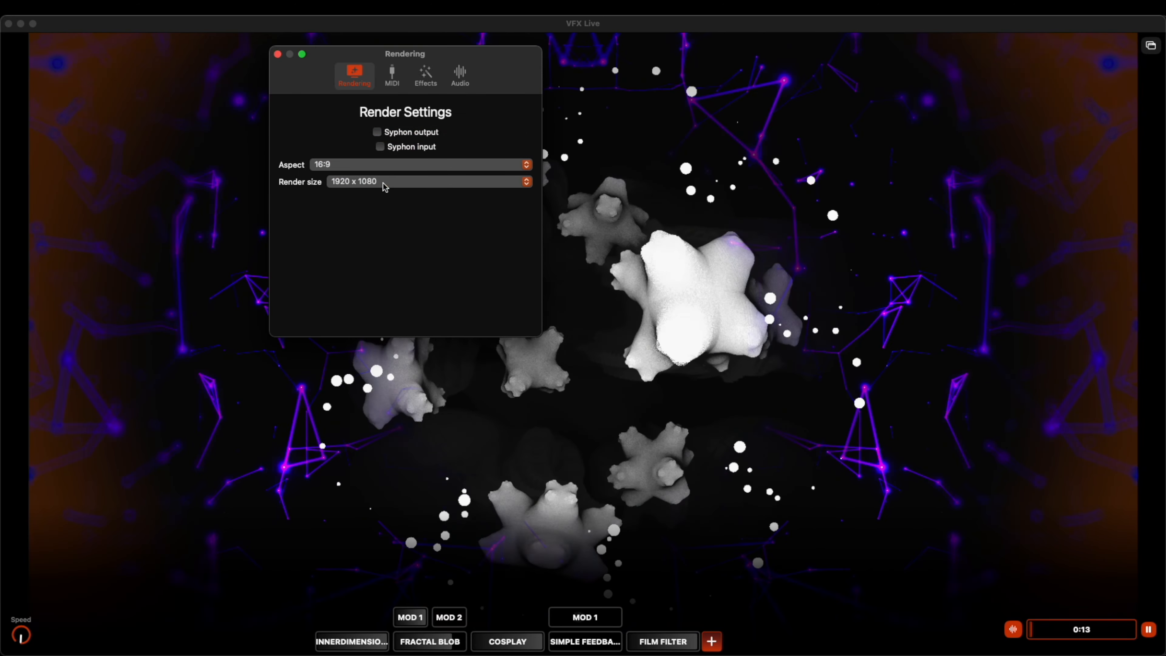
Try a render size of 3840 x 2160, return it to 1920 x 1080 and close the render settings
left_click(384, 182)
left_click(383, 195)
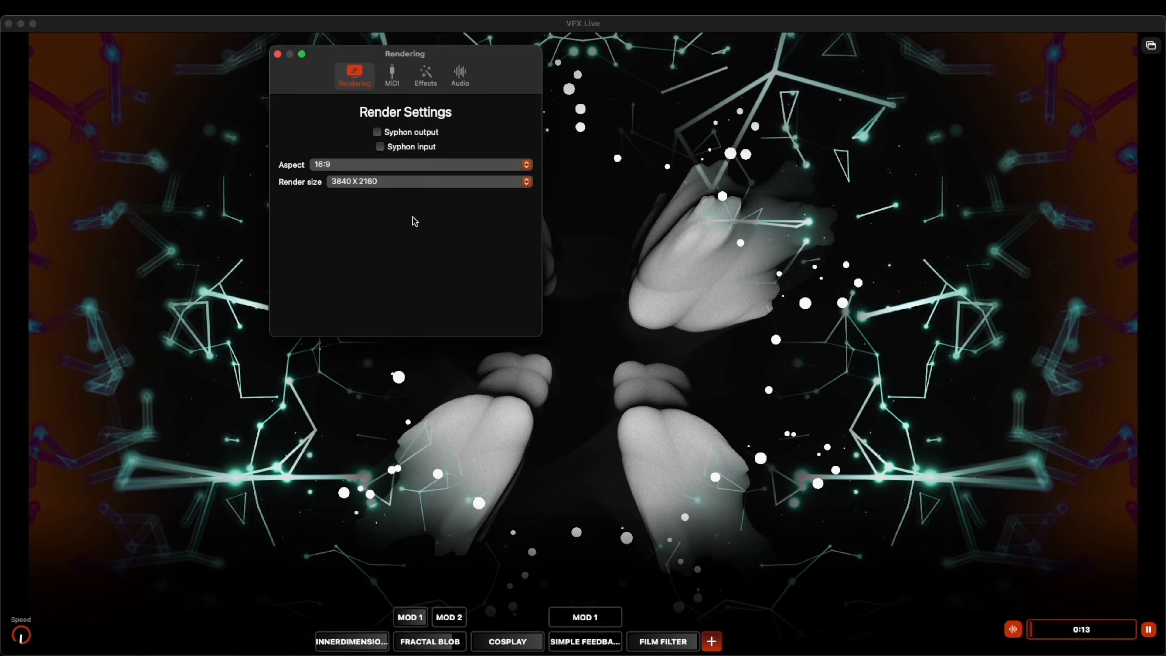
left_click(367, 168)
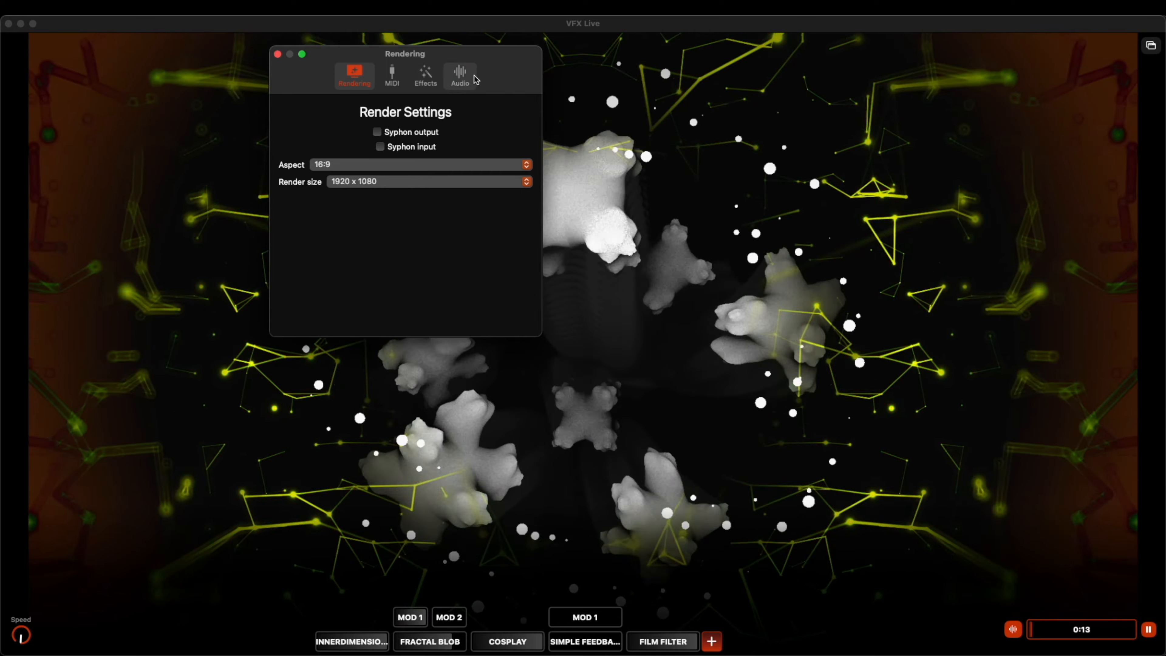
left_click(278, 54)
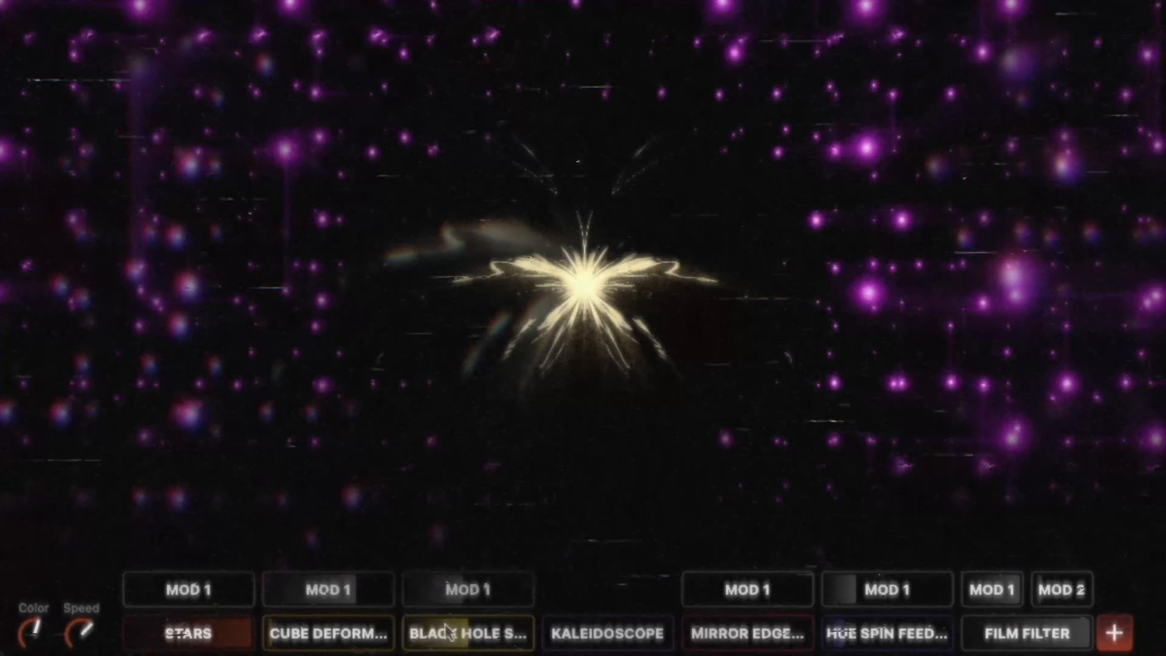
Raise the Cube Deform and Kaleidoscope faders and the Black Hole layer's Mod 1, and turn up the Color and Speed controls
left_click_drag(334, 634, 376, 634)
left_click_drag(67, 633, 31, 611)
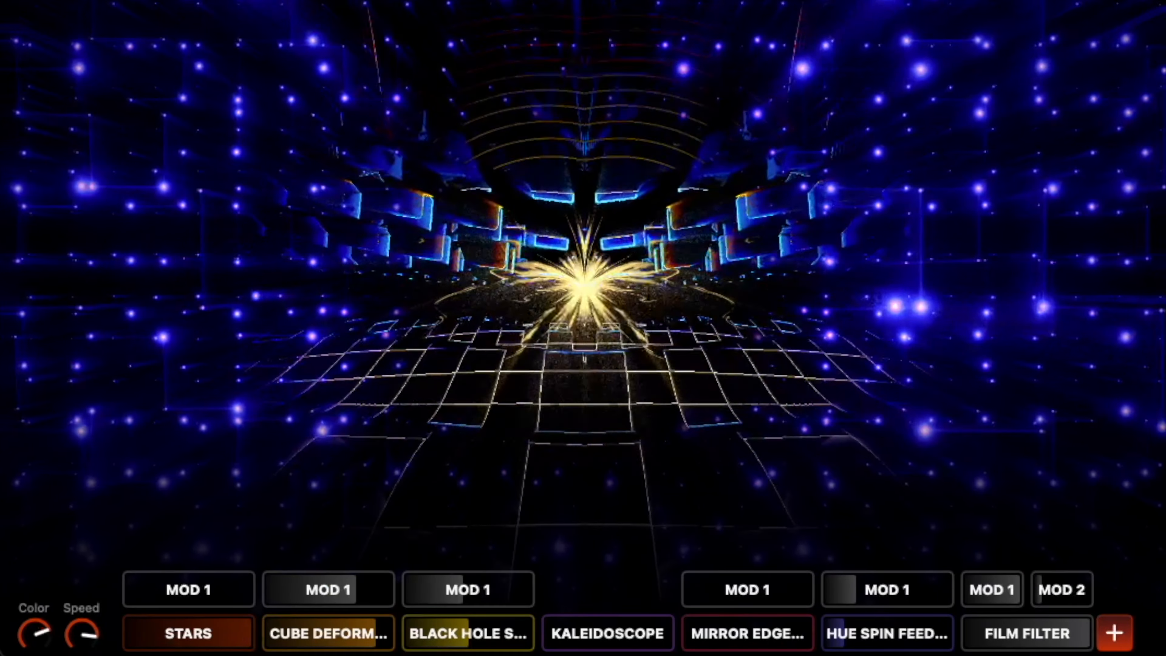
left_click_drag(432, 601, 453, 601)
left_click_drag(551, 633, 627, 633)
left_click(1114, 633)
left_click(992, 338)
scroll(992, 177, "up", 1)
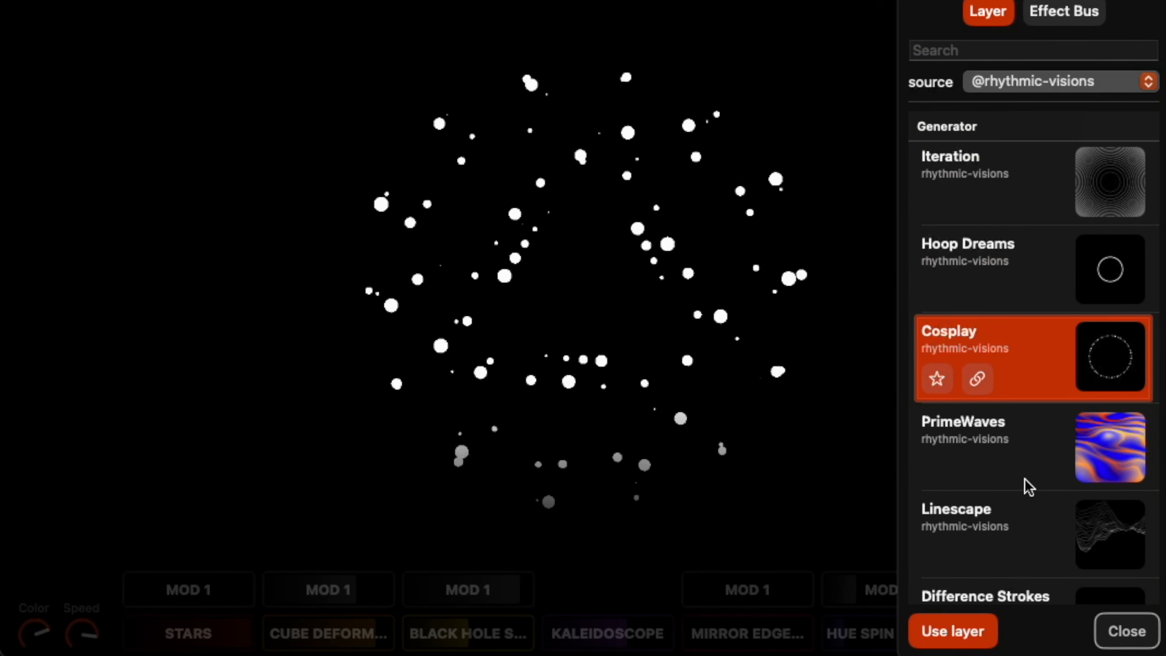
left_click(949, 629)
left_click_drag(418, 634, 363, 634)
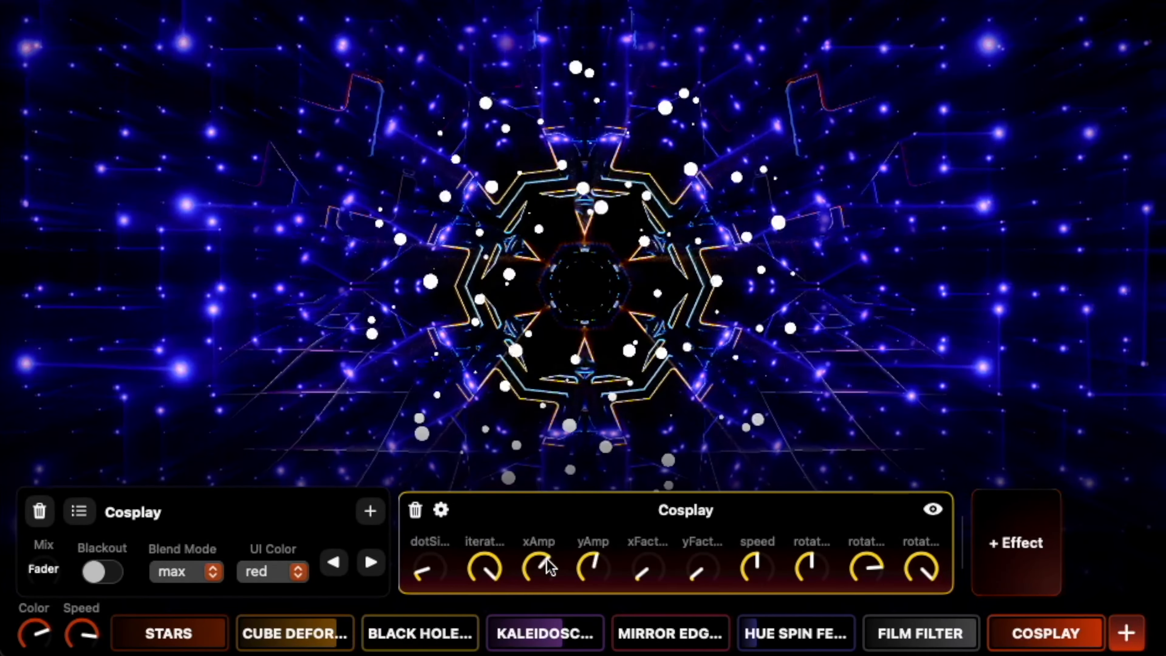
Assign an LFO as the source of the Cosplay generator's xAmp parameter and close the parameter and layer settings
left_click(541, 551)
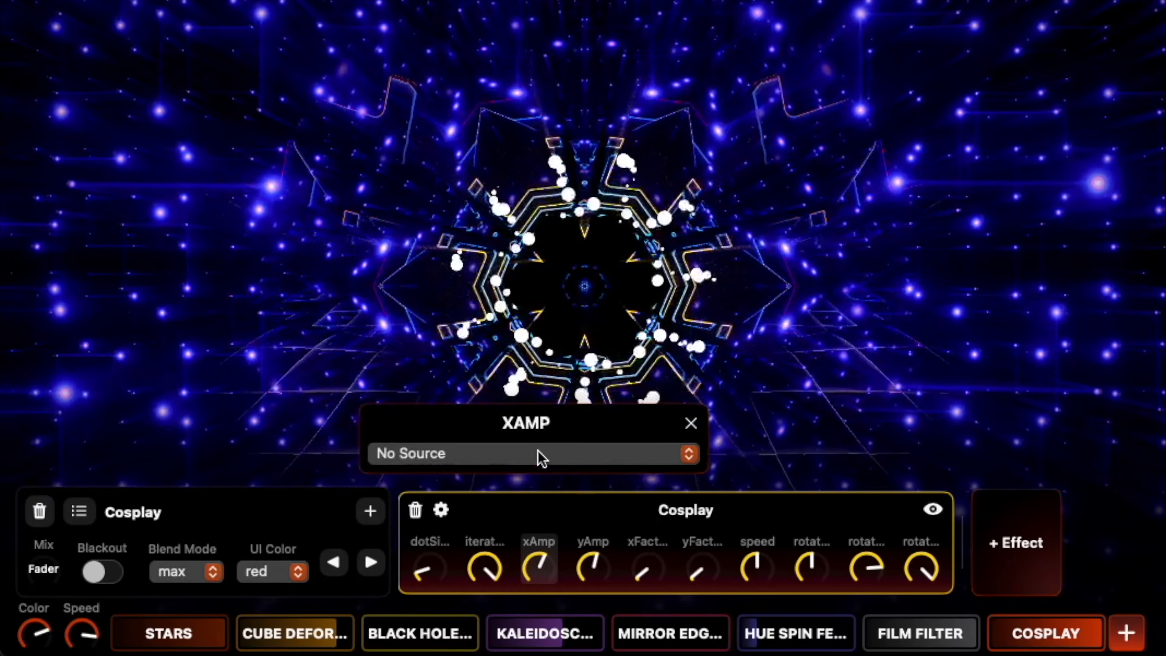
left_click(539, 457)
left_click(538, 501)
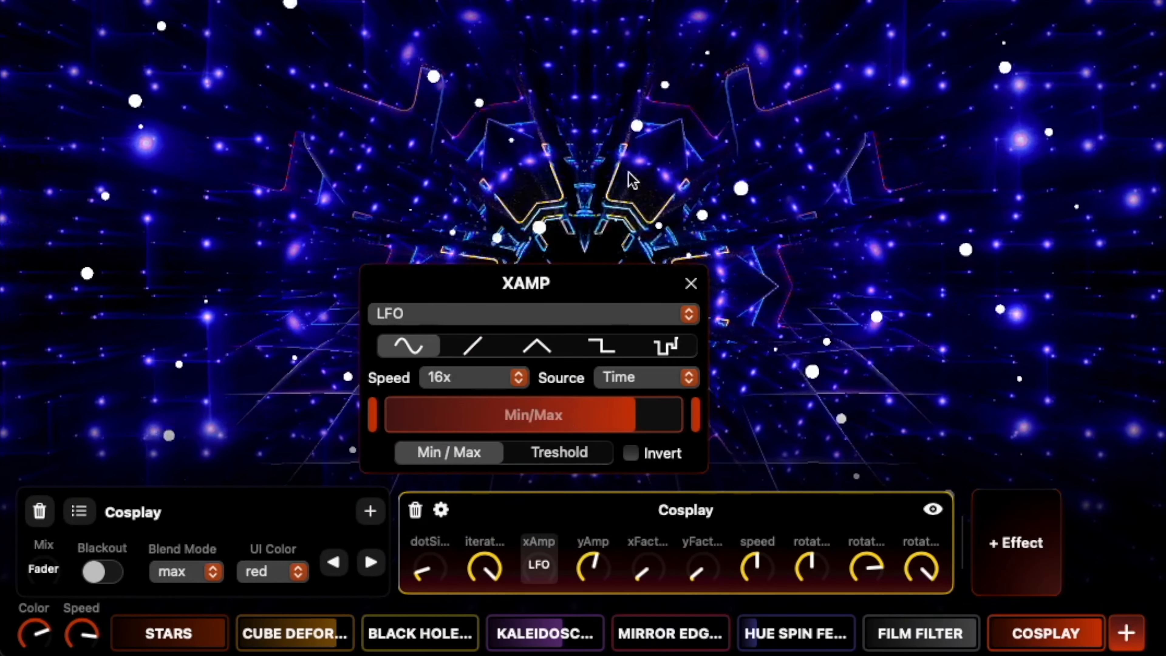
left_click(629, 172)
left_click(807, 185)
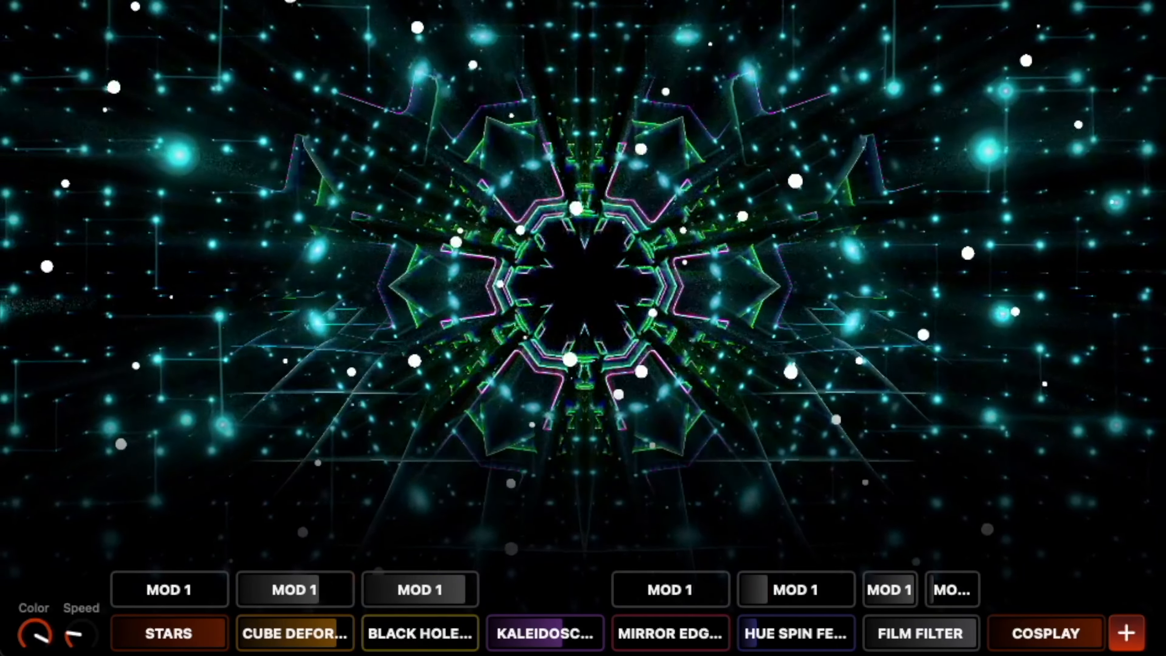
Raise the Black Hole and Hue Spin Feedback faders, lower the Kaleidoscope and Cosplay faders to zero, and open the Hue Spin Feedback layer's settings
left_click(383, 633)
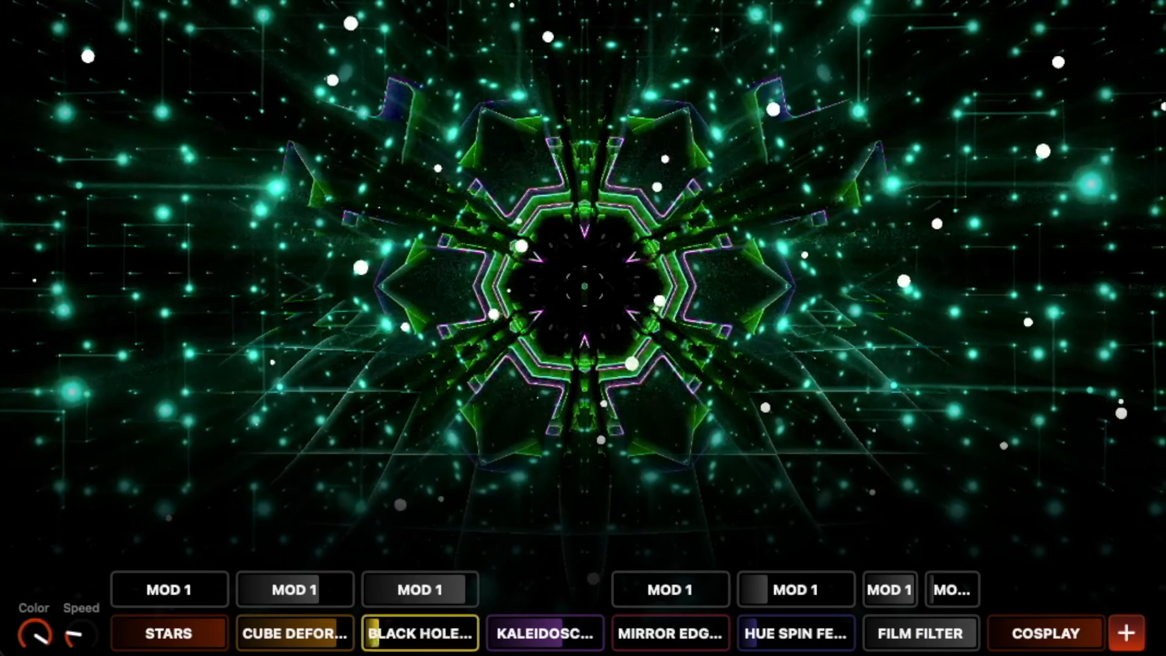
left_click(549, 622)
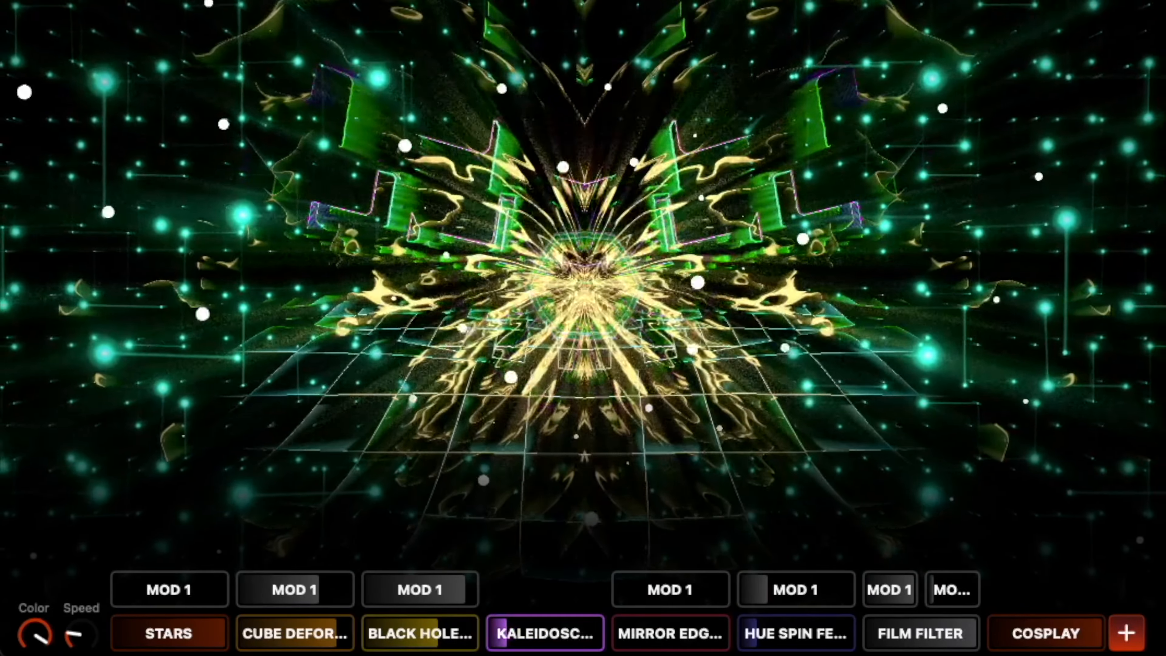
left_click(1039, 641)
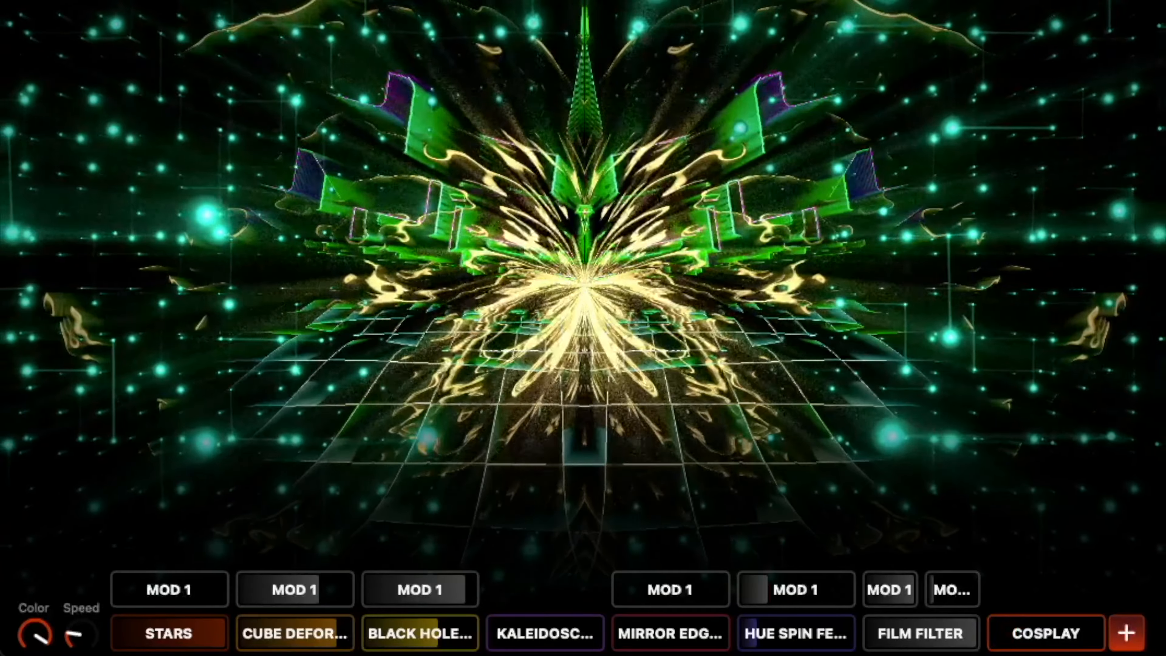
left_click(821, 642)
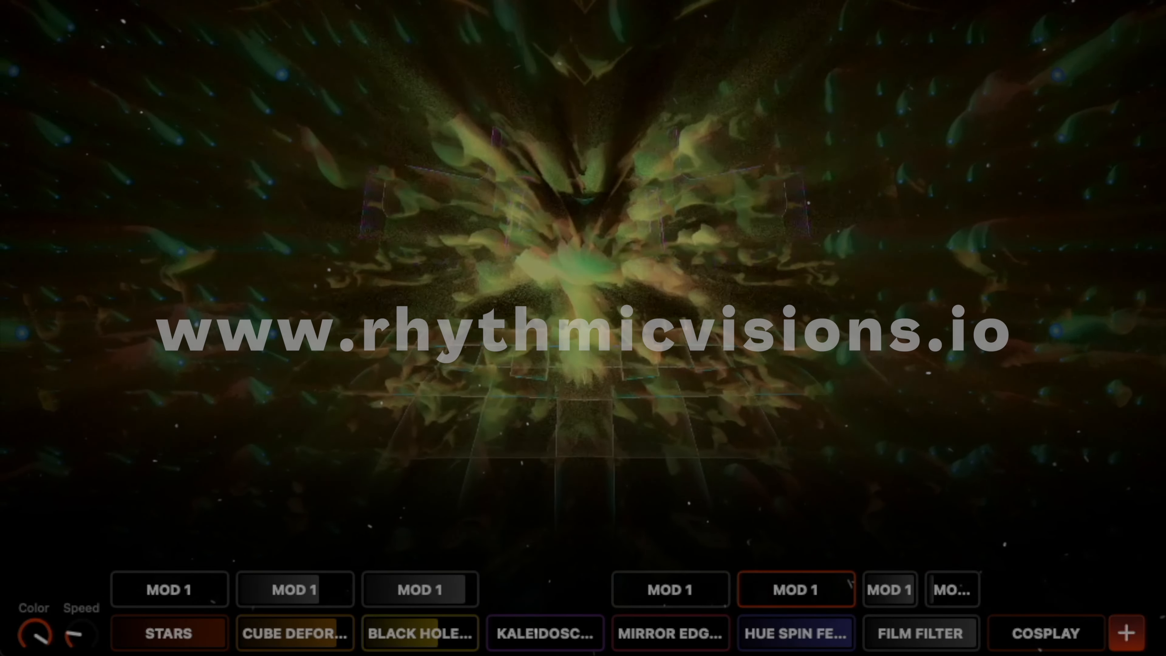
left_click(799, 631)
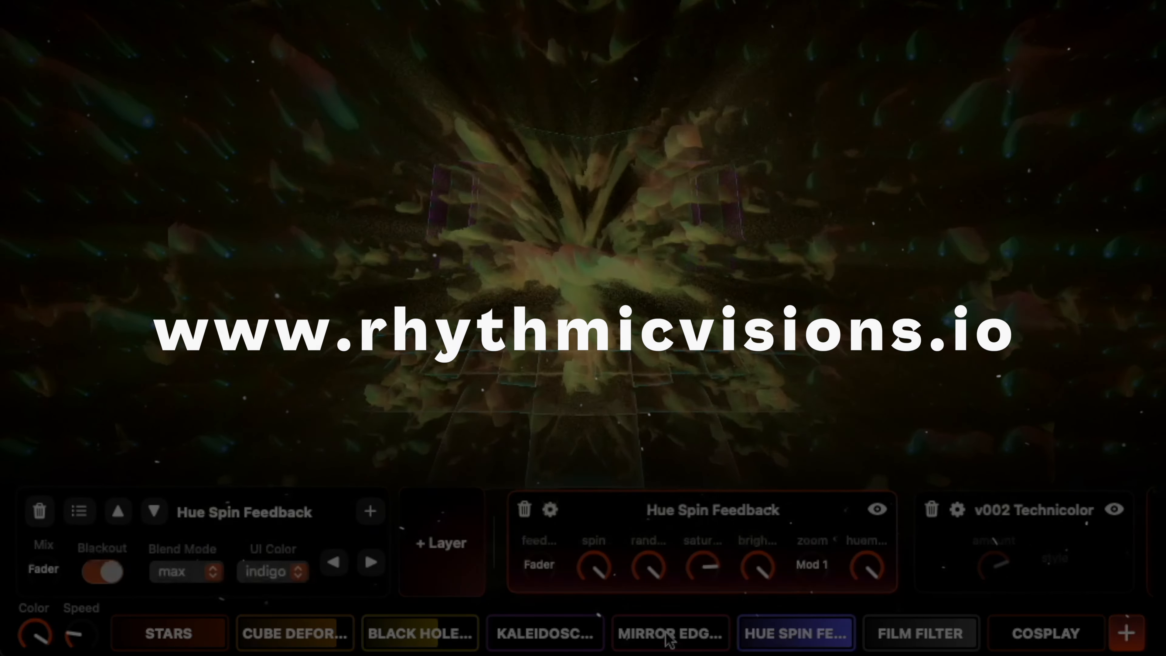